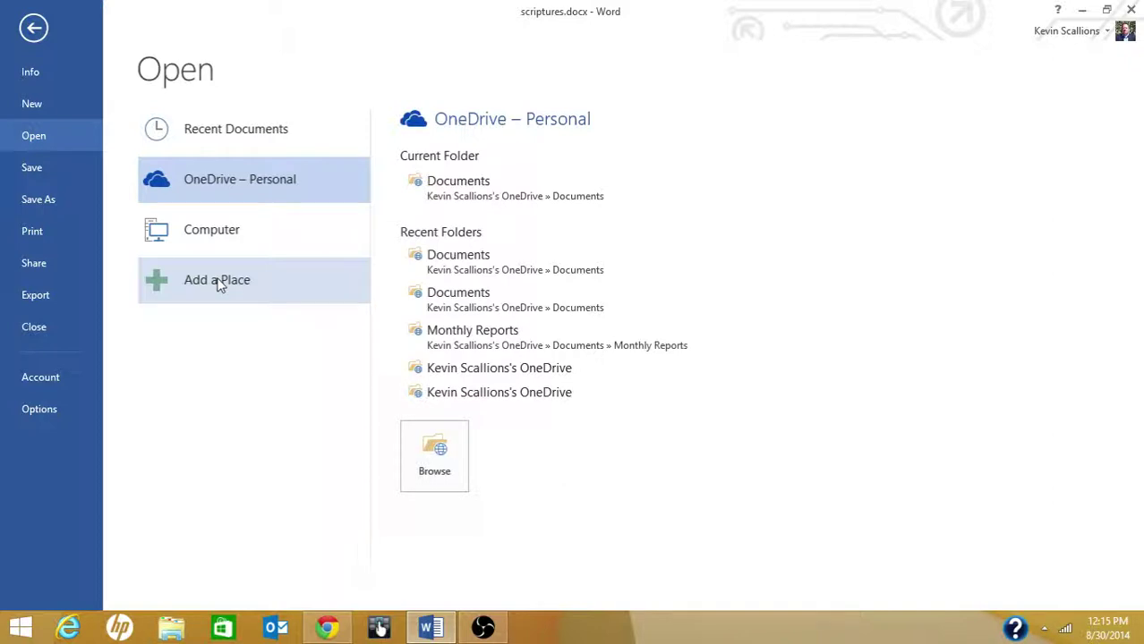
Step: Show the New page and browse the featured templates like Student report and Birthday cards
click(13, 108)
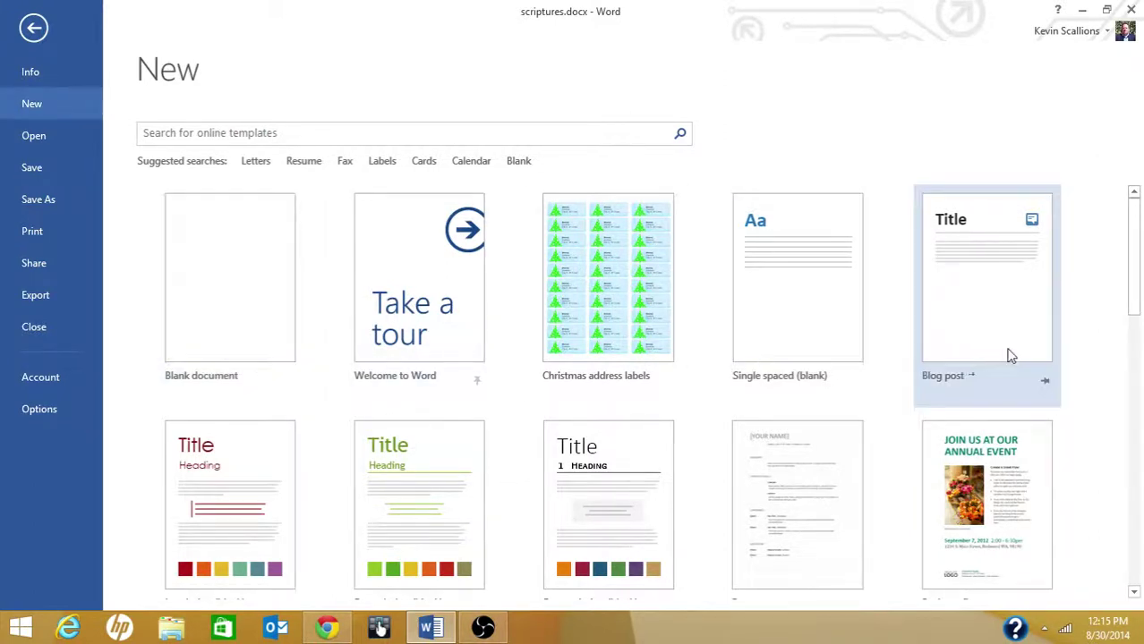
scroll(793, 475, down, 10)
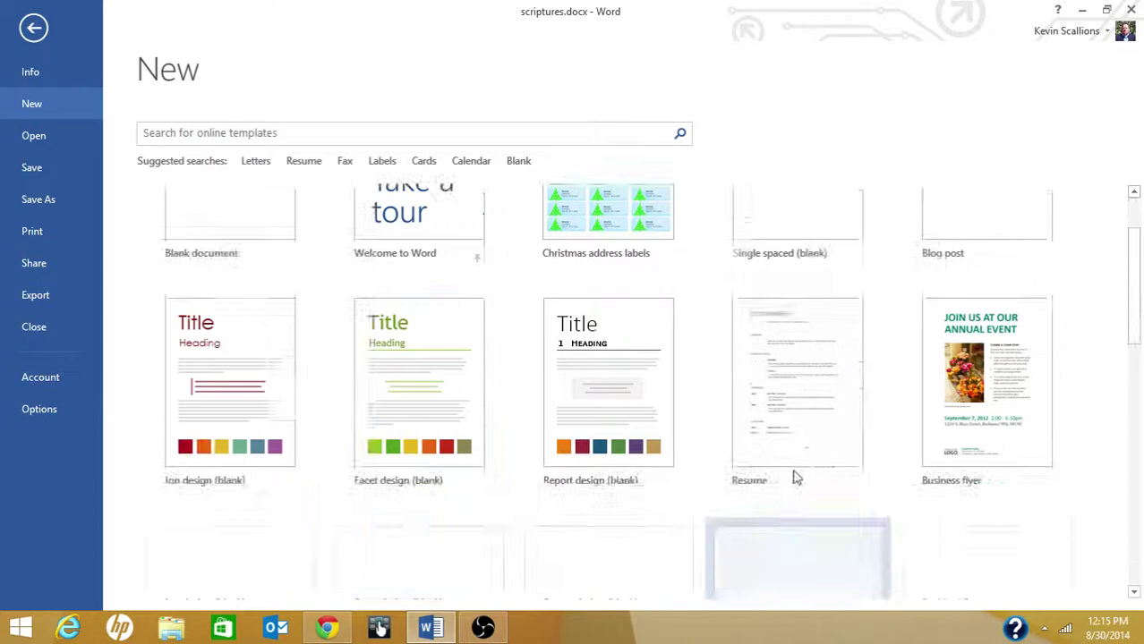
scroll(322, 451, down, 5)
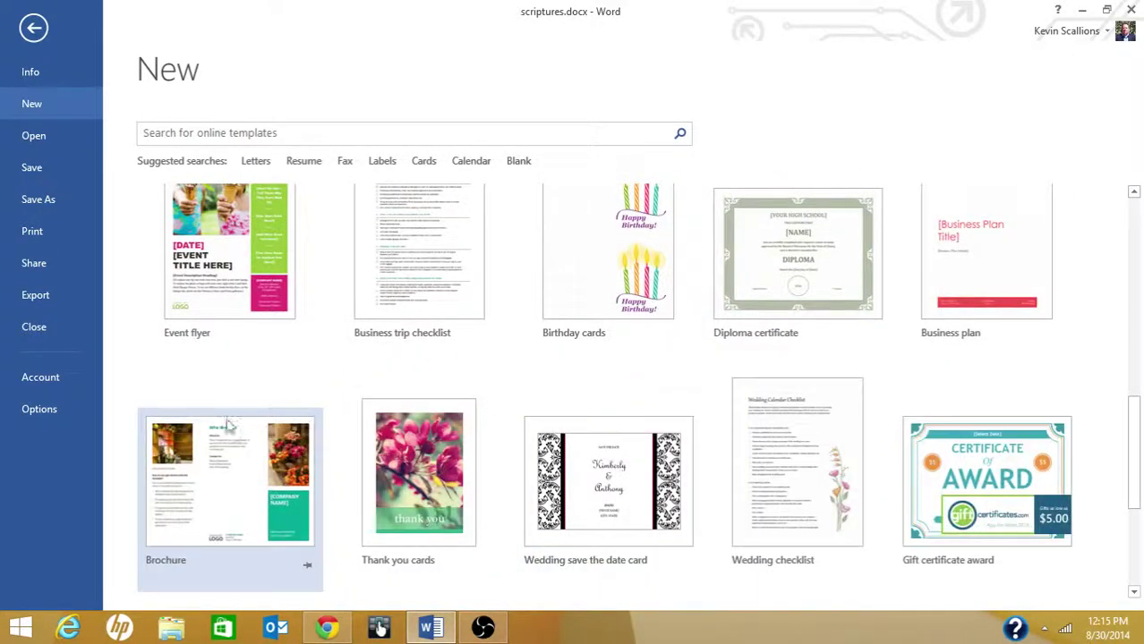
scroll(439, 468, up, 15)
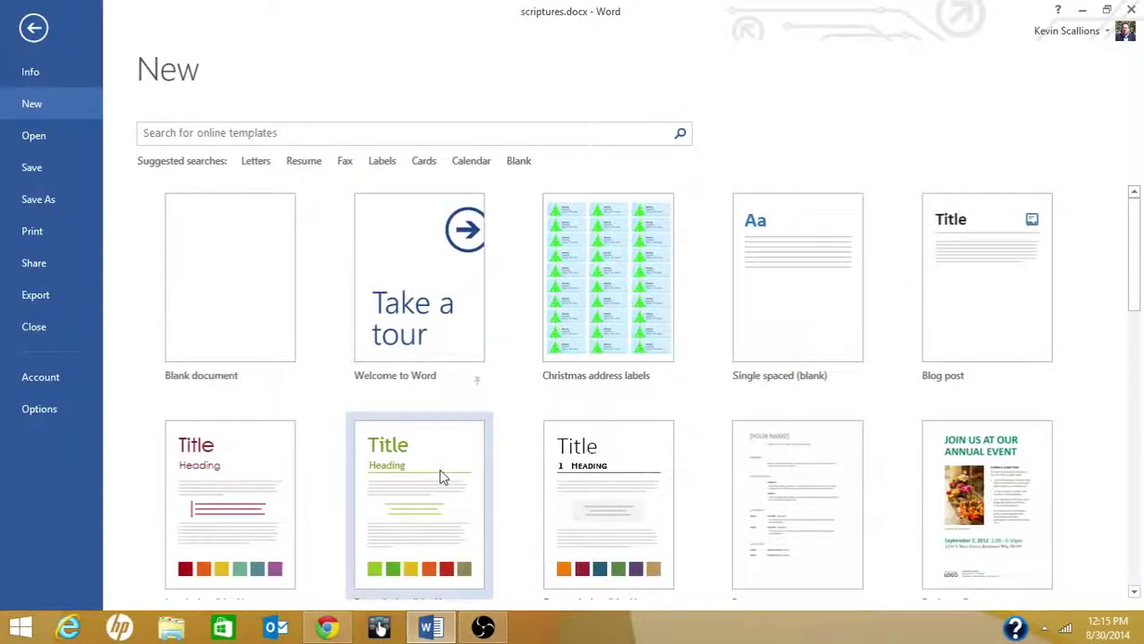
scroll(698, 516, down, 3)
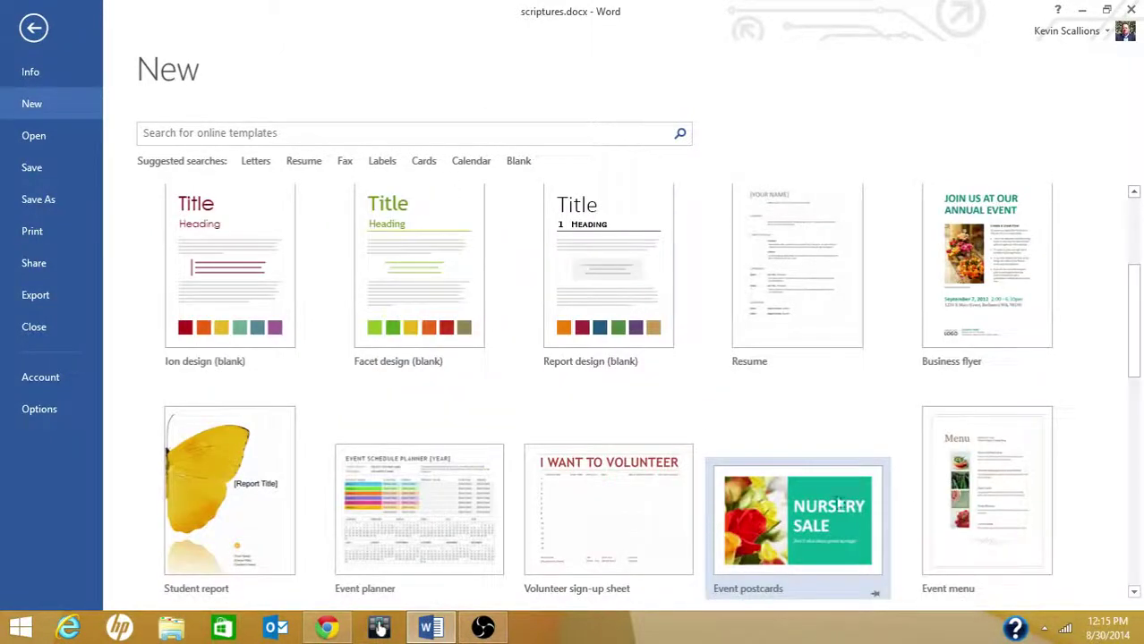
scroll(1082, 483, down, 3)
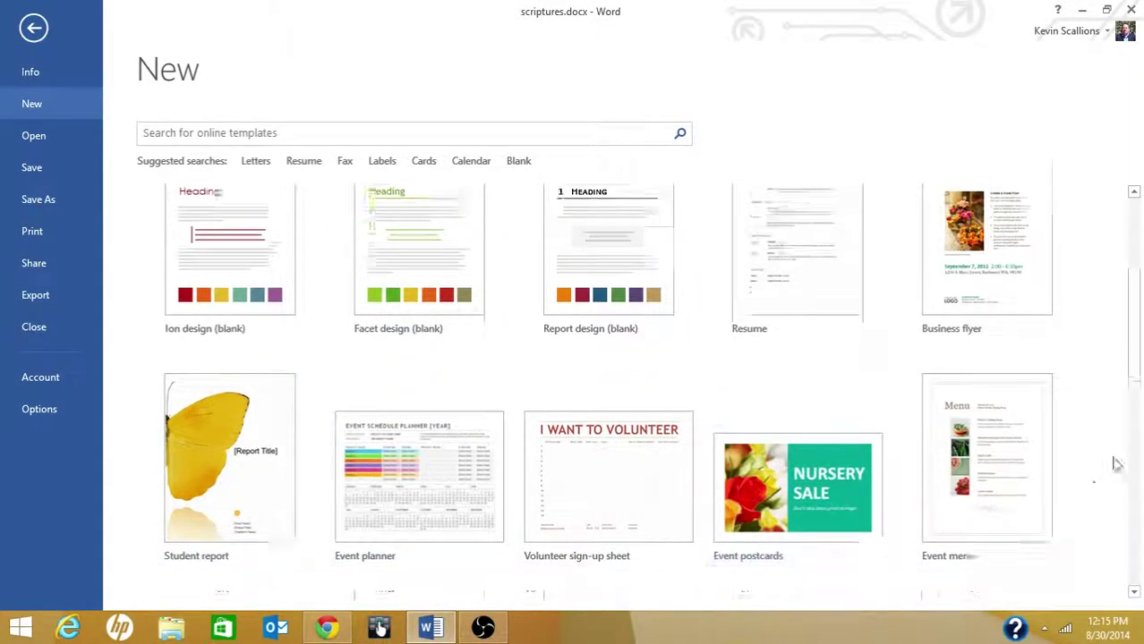
scroll(1088, 442, down, 3)
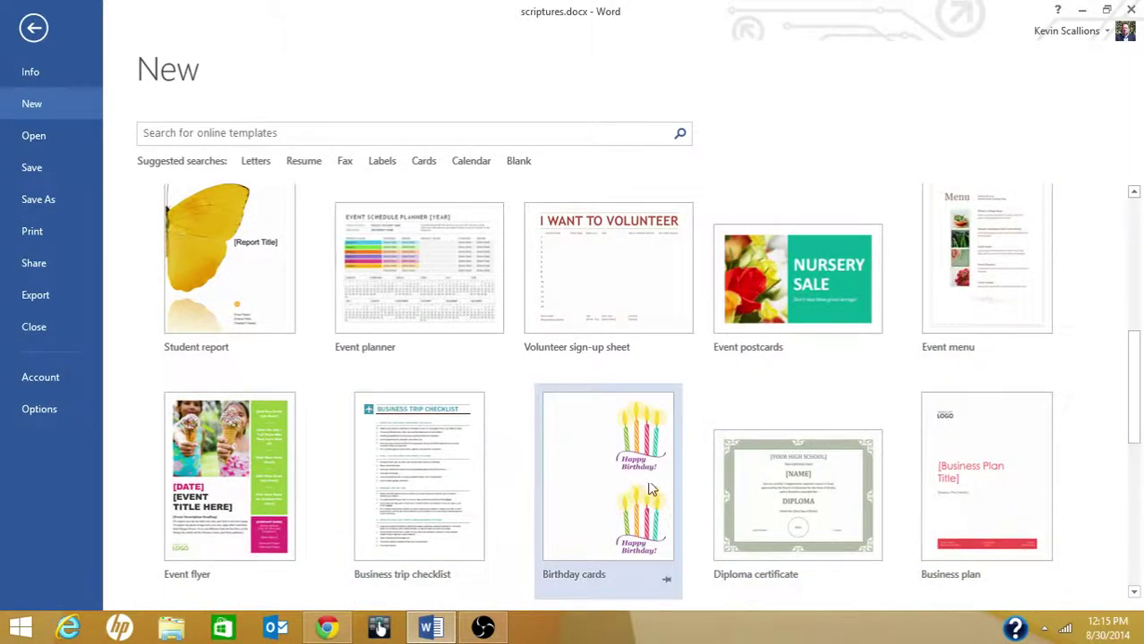
Step: Create a new document from the Birthday cards template
click(618, 450)
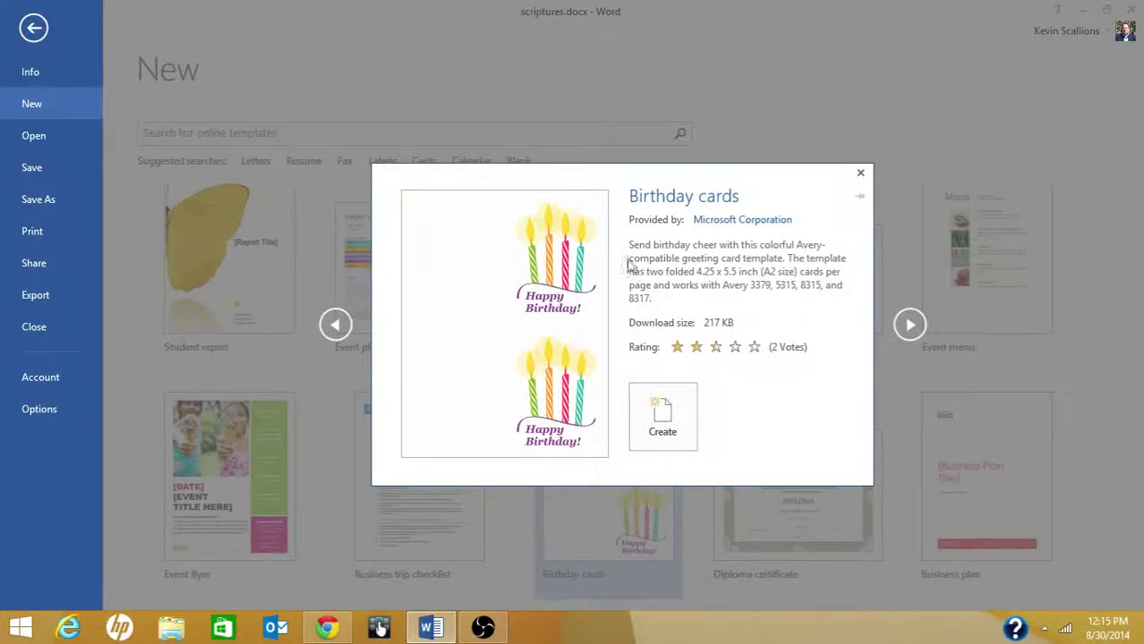
click(662, 417)
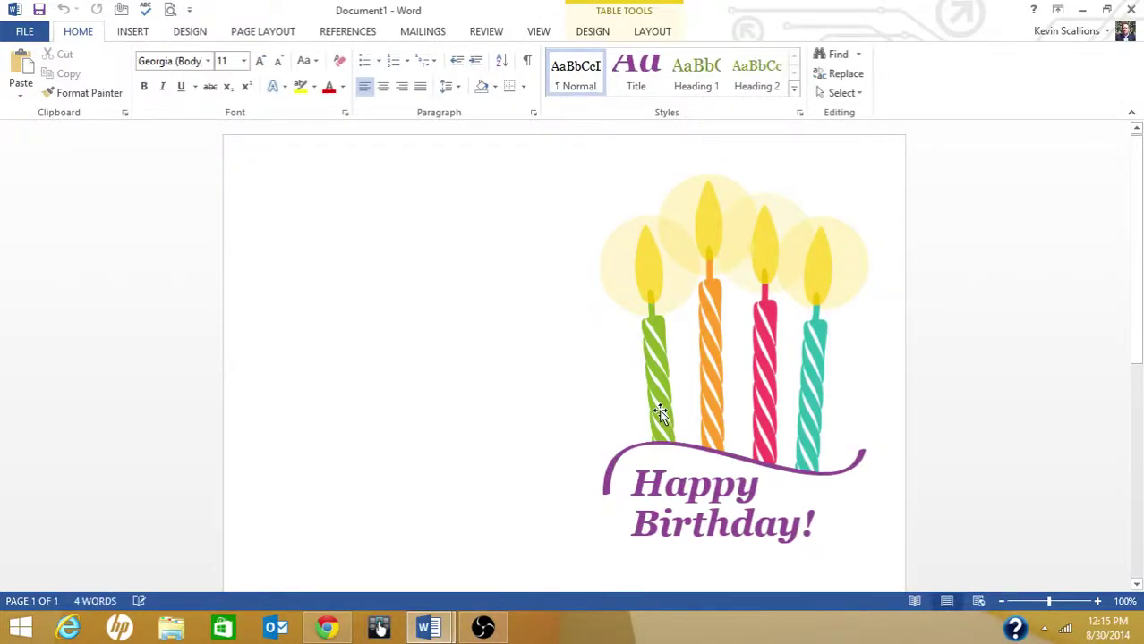
Step: Type 'Happy Birthday' in the top-left cell and shift its table slightly right
text(Happy)
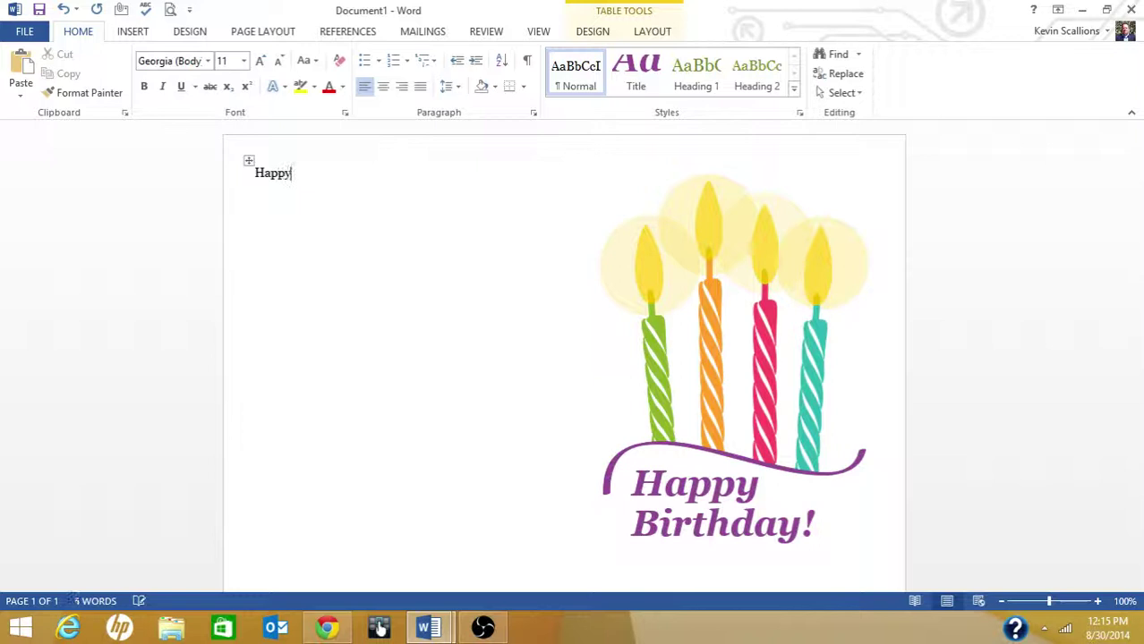
text( b)
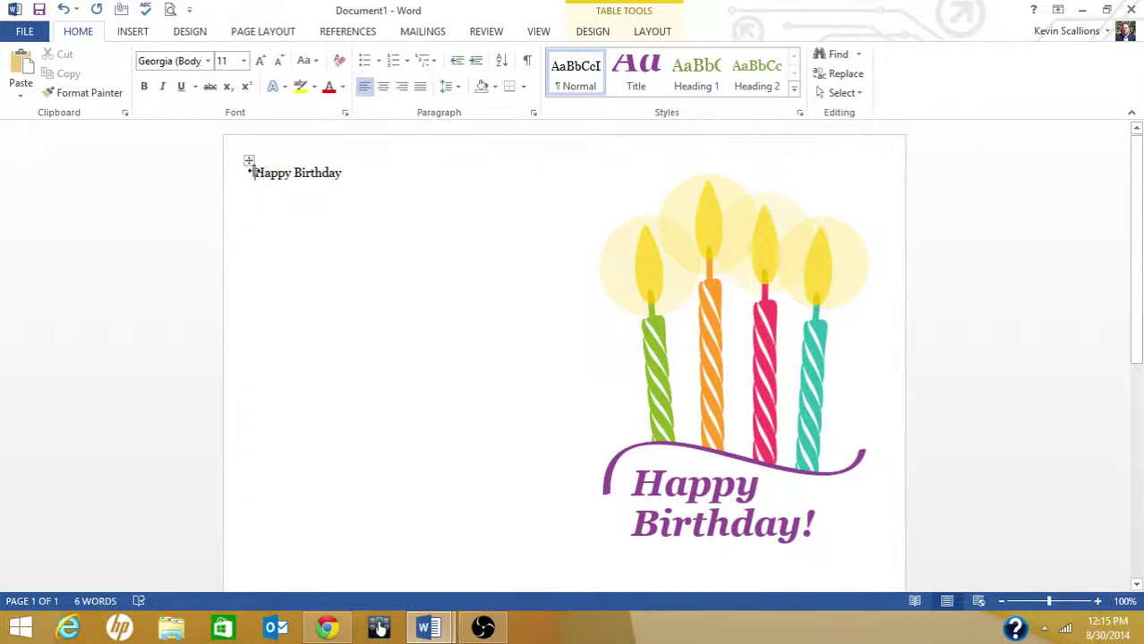
drag(252, 172, 404, 176)
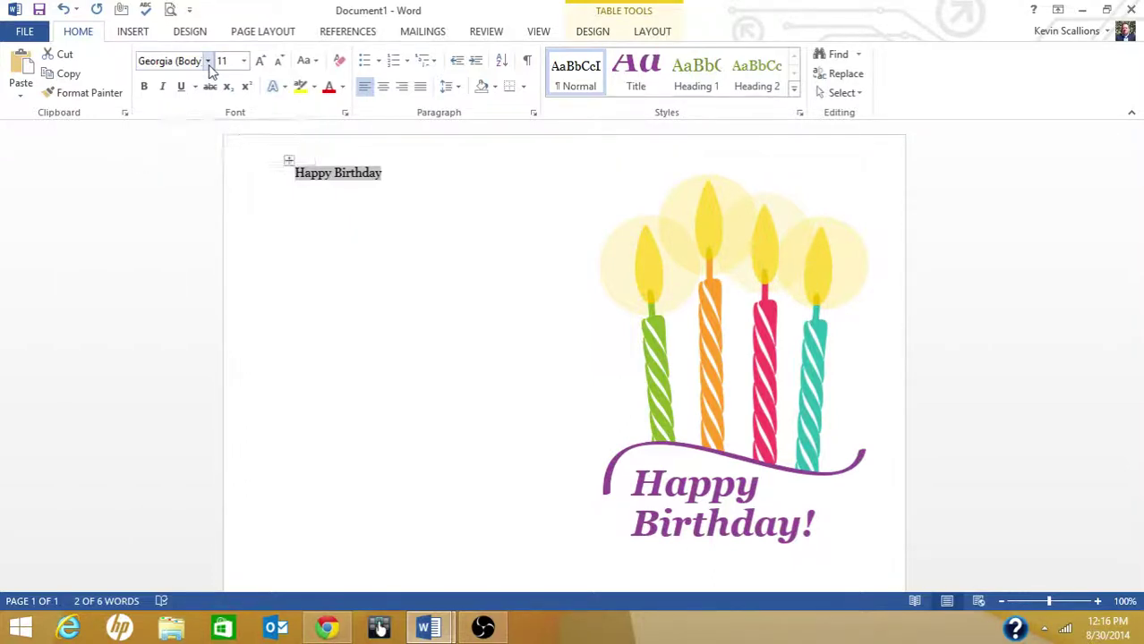
Step: Format the Happy Birthday heading as Arial, Bold Italic, size 28
key(ctrl+shift+f)
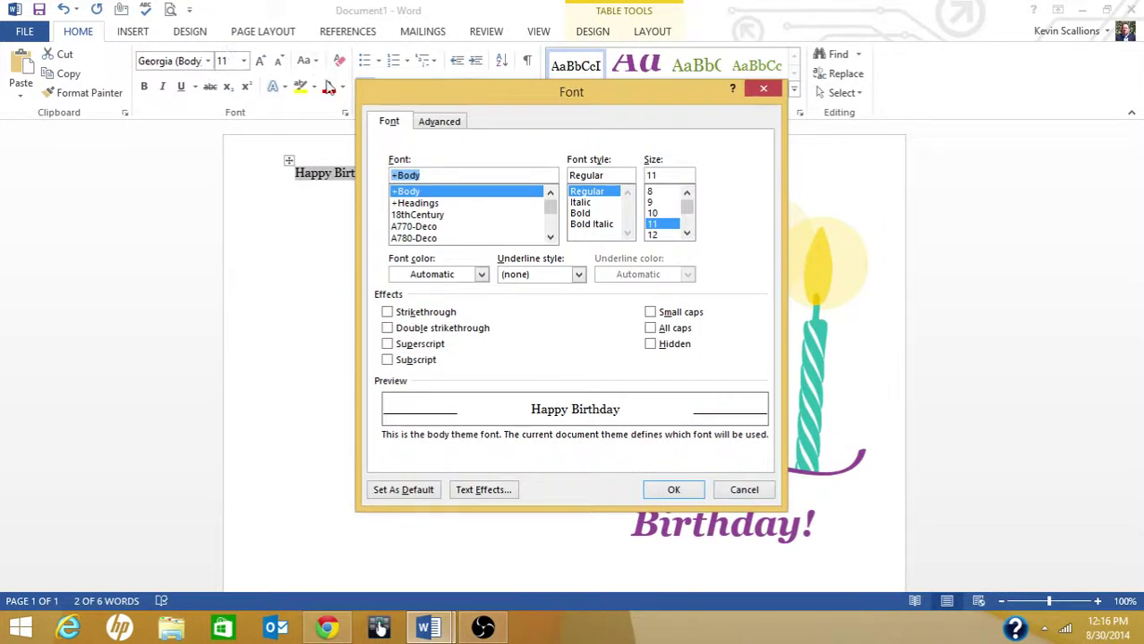
text(Arial)
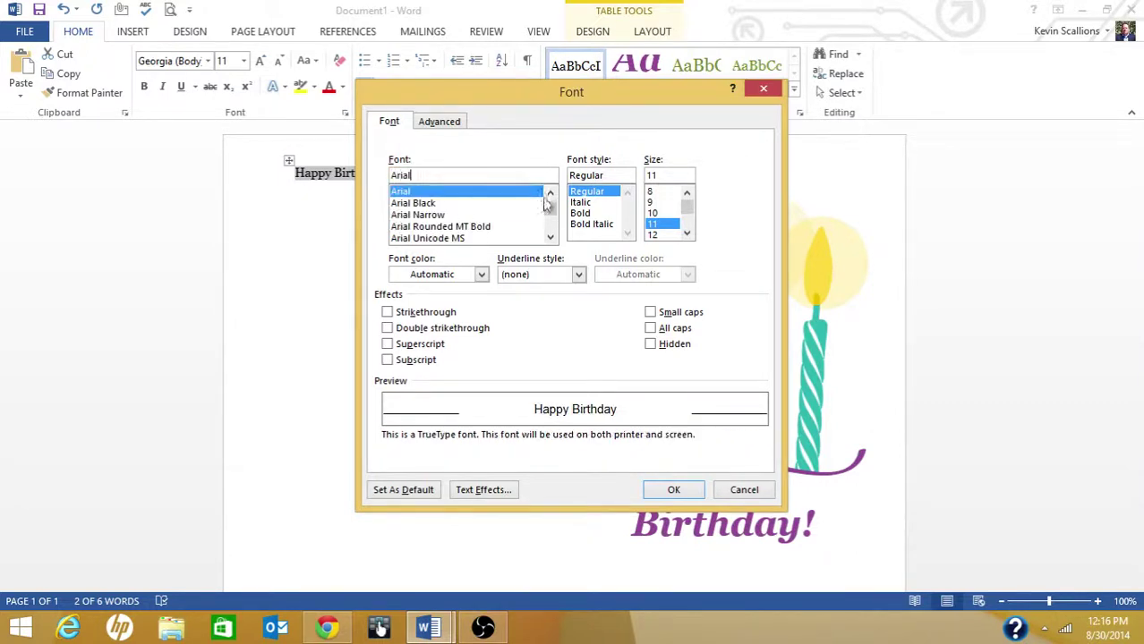
click(583, 224)
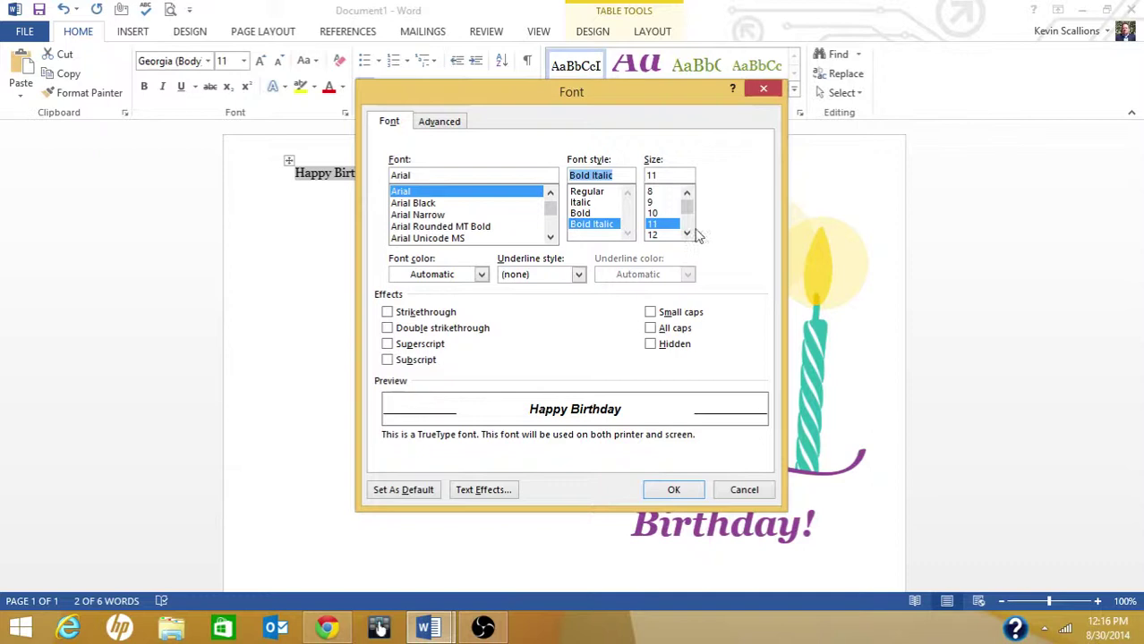
drag(685, 208, 686, 228)
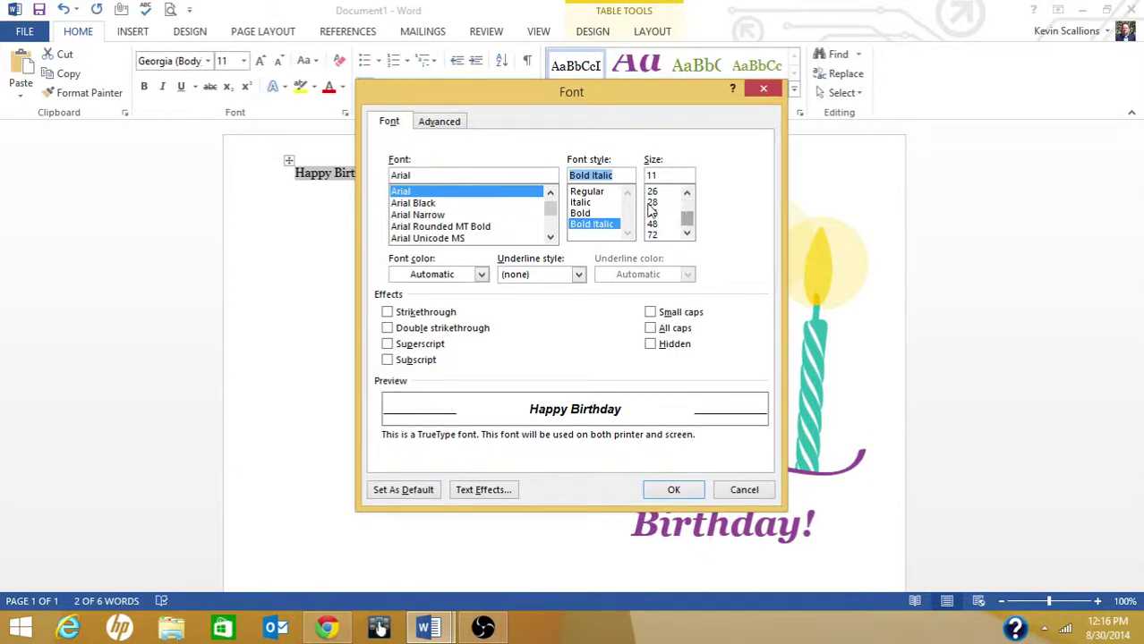
click(652, 203)
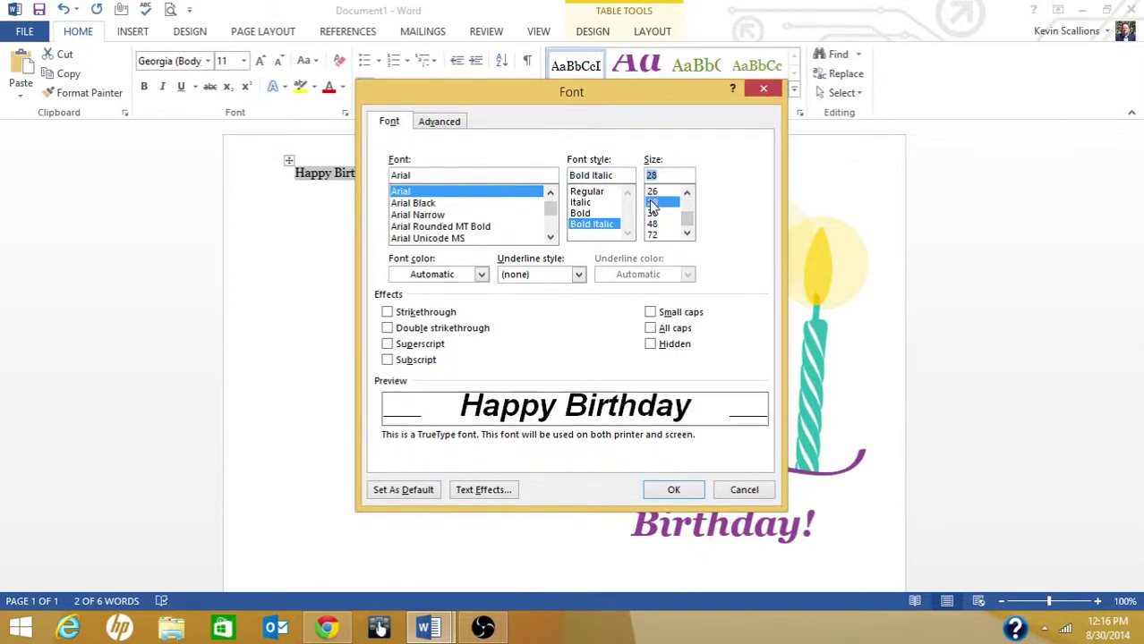
click(660, 491)
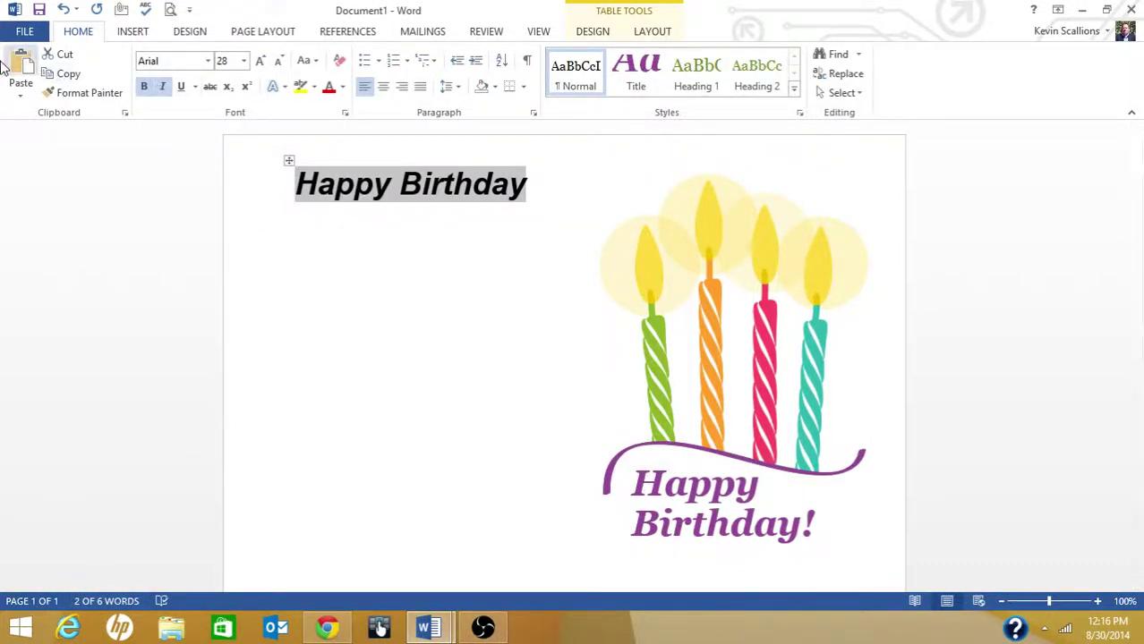
Step: Colour the word 'Happy' in the heading red
click(534, 171)
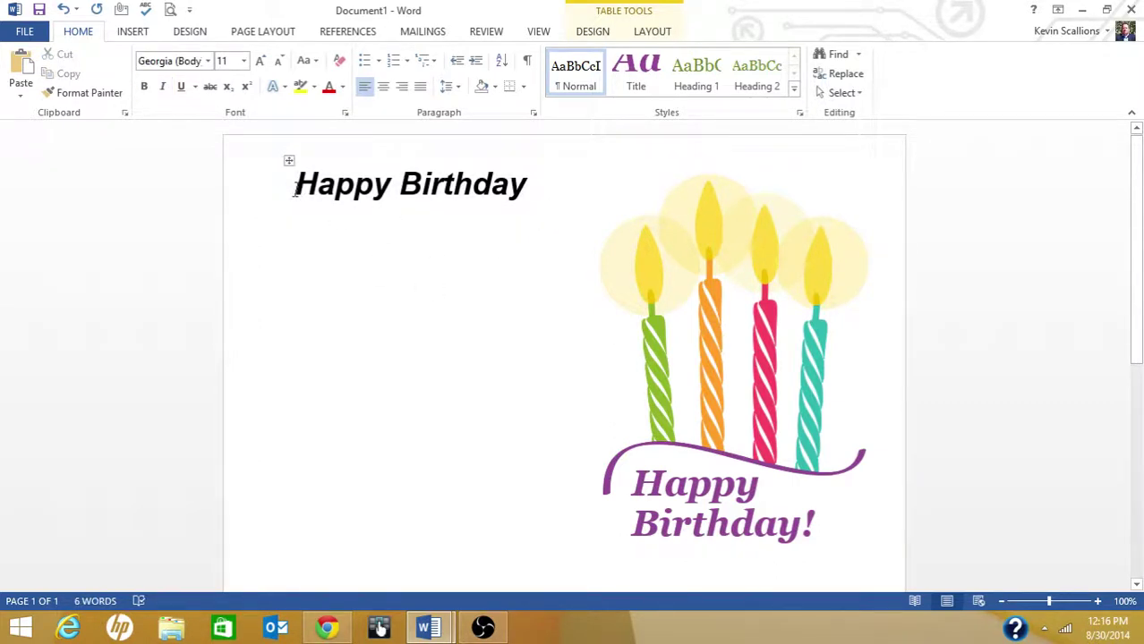
drag(296, 186, 394, 206)
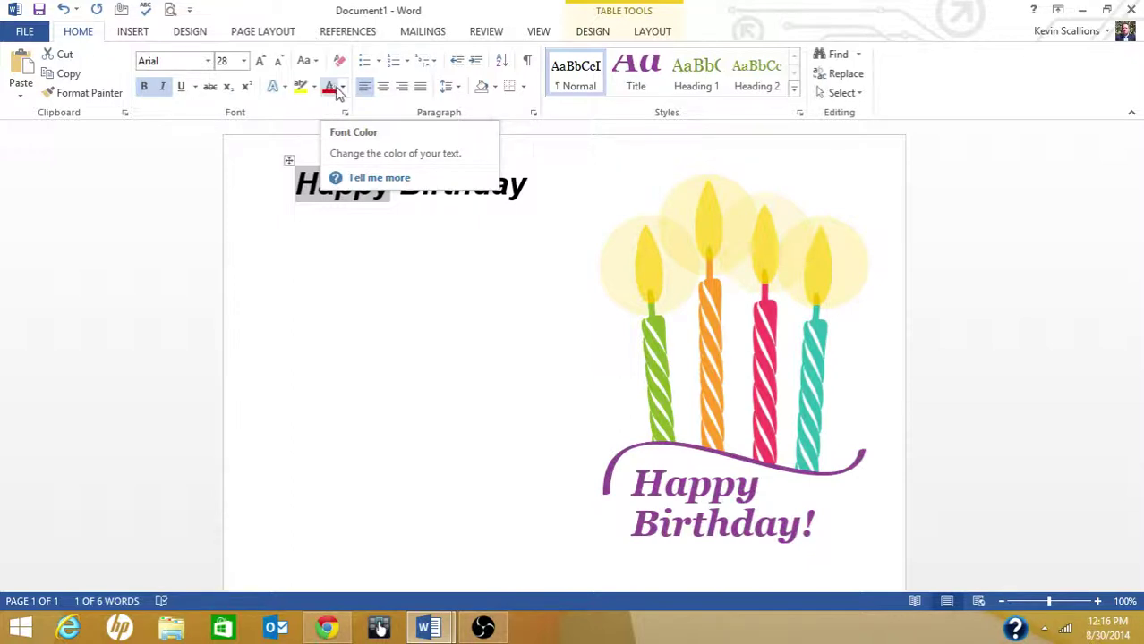
click(342, 87)
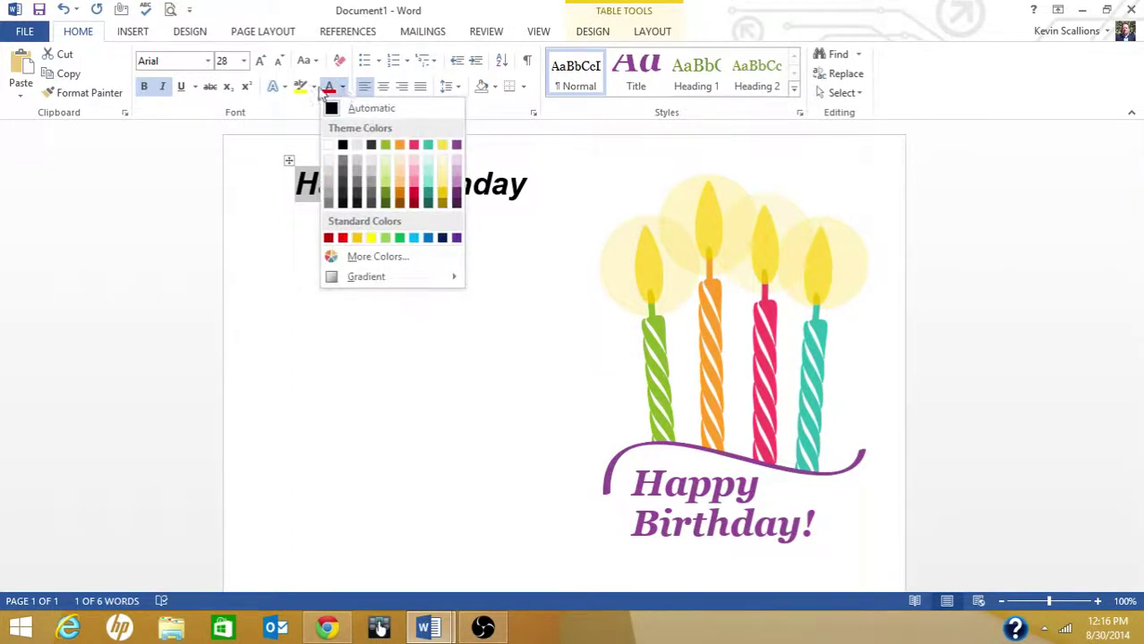
click(324, 88)
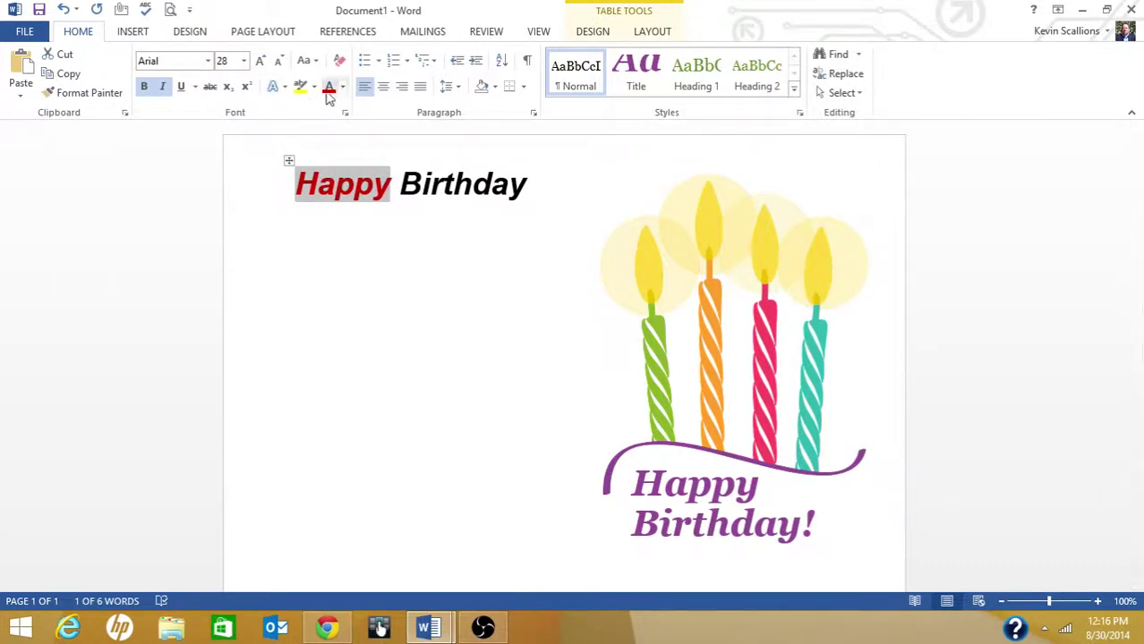
Step: Colour the word 'Birthday' blue
drag(399, 184, 530, 185)
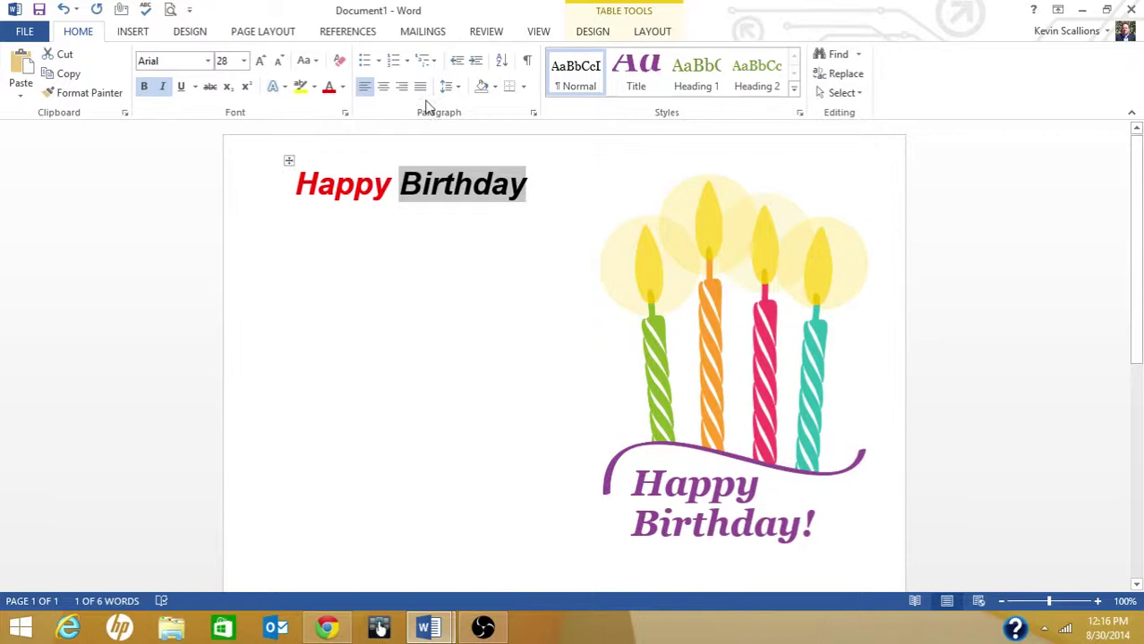
click(345, 87)
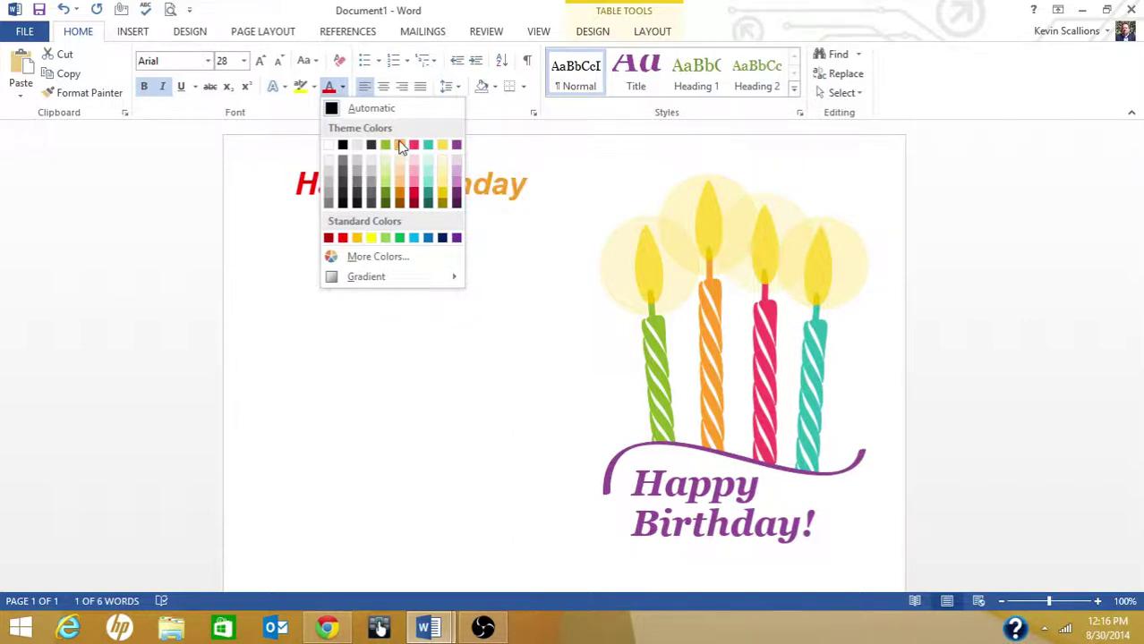
click(428, 237)
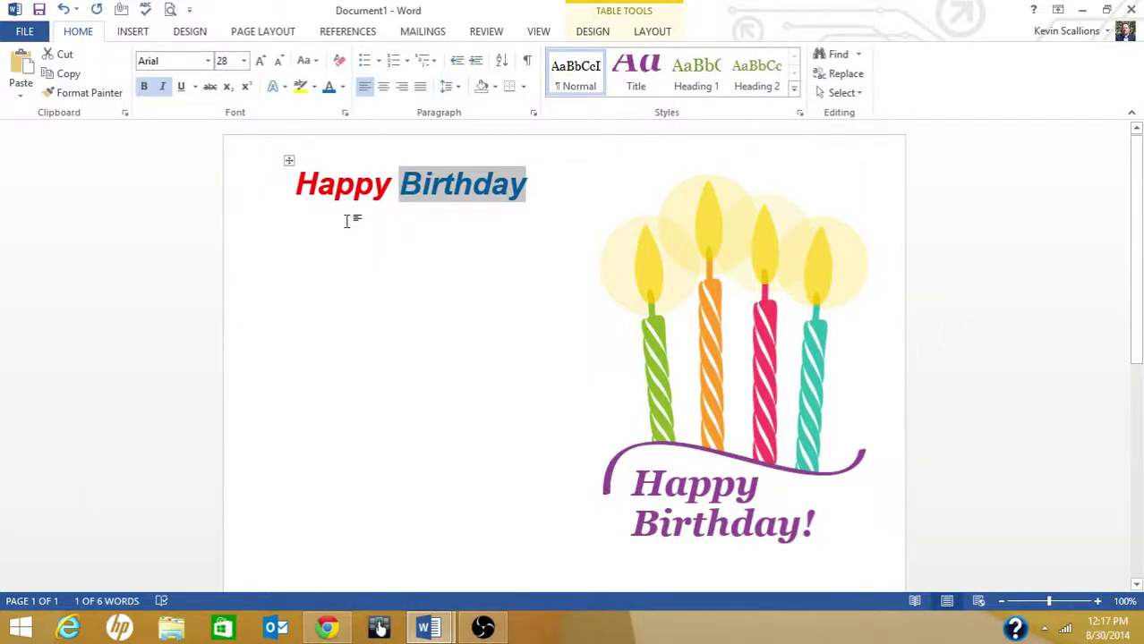
click(294, 183)
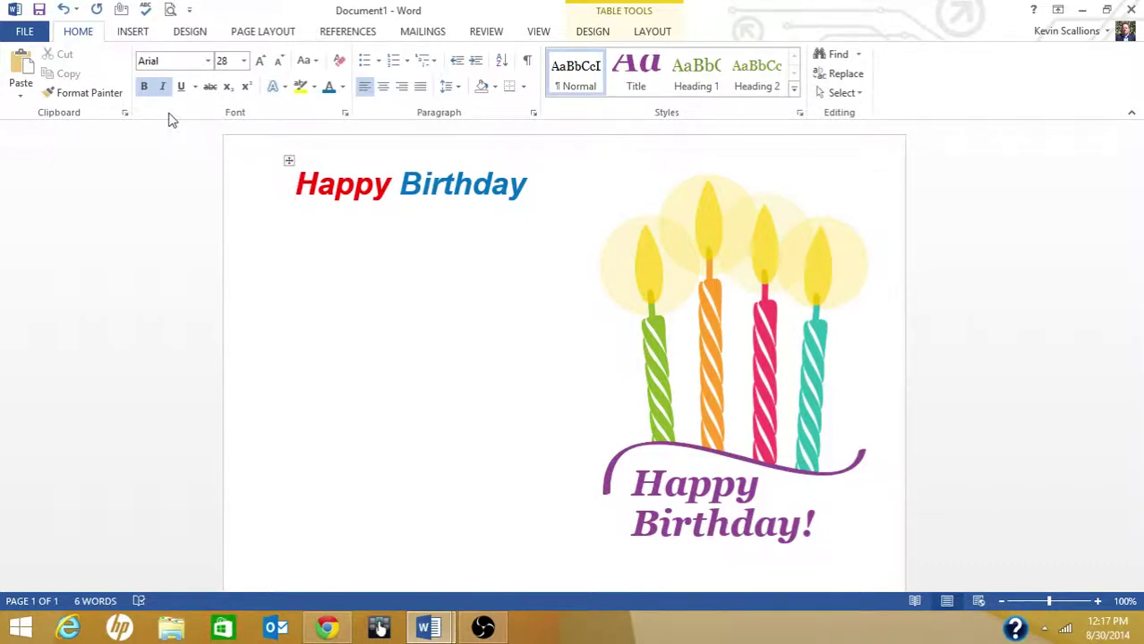
Step: Save the card to Documents as Happy Birthday.docx in Word Document format
click(23, 32)
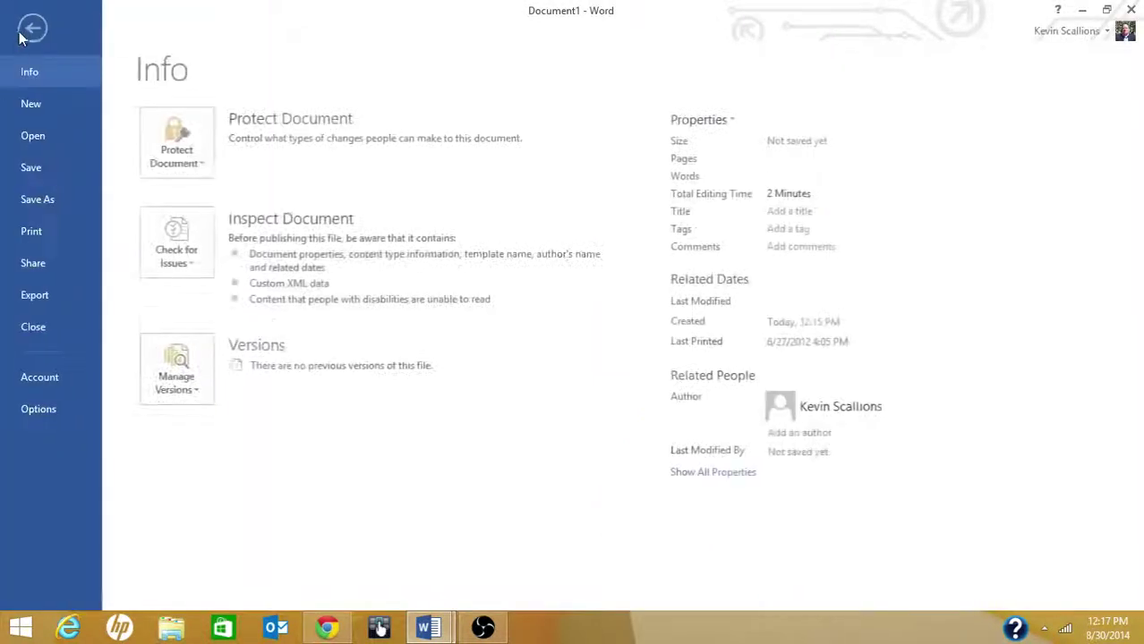
click(41, 170)
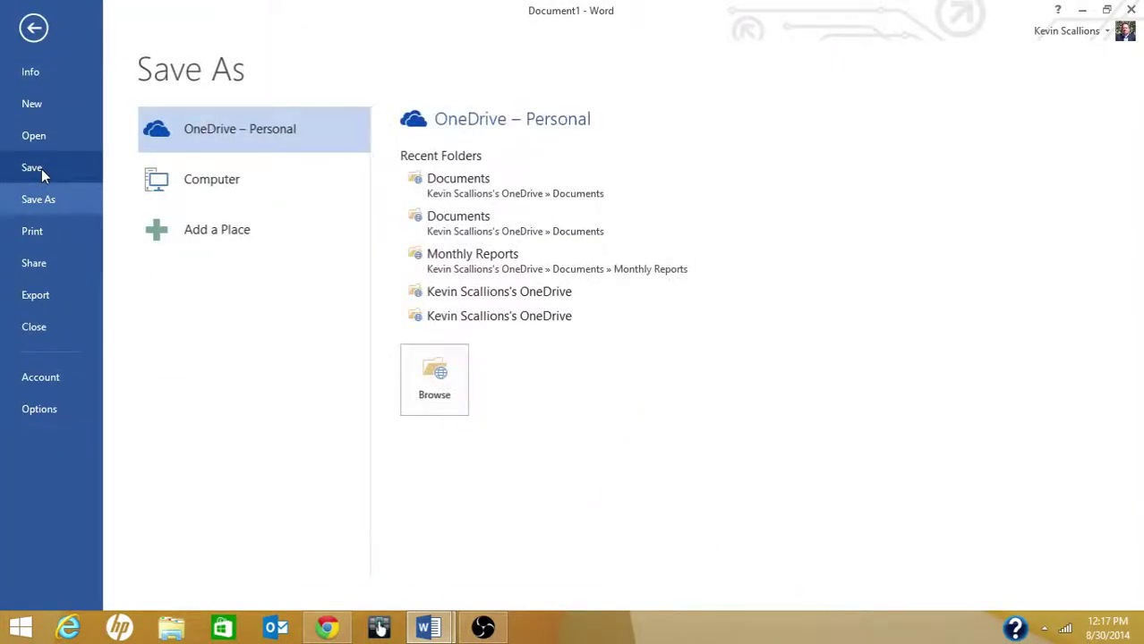
click(195, 174)
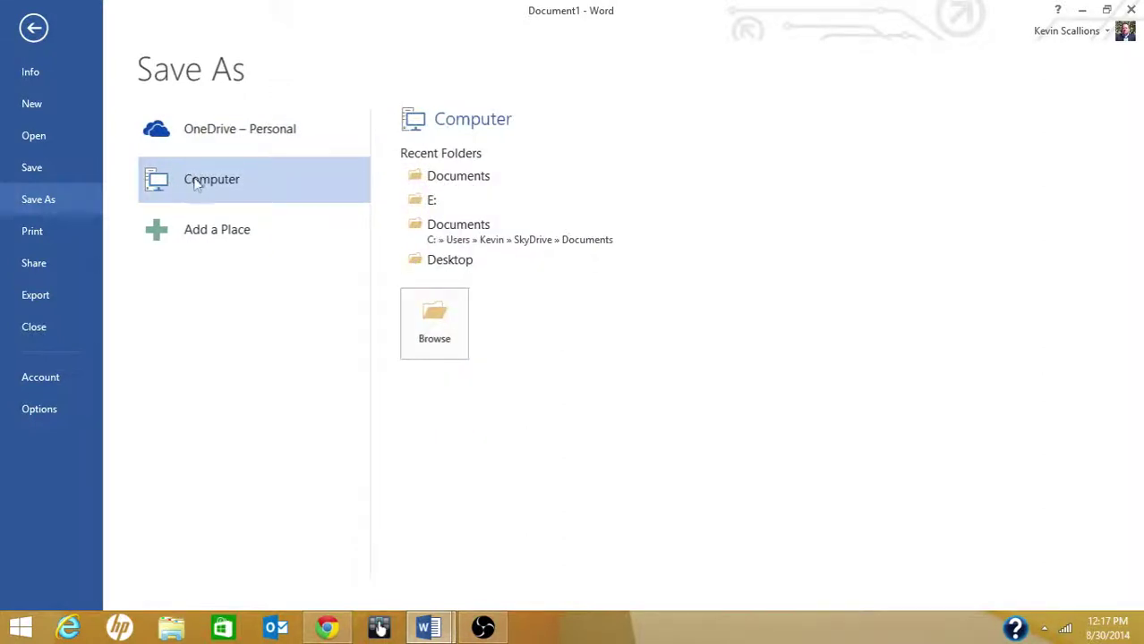
click(437, 331)
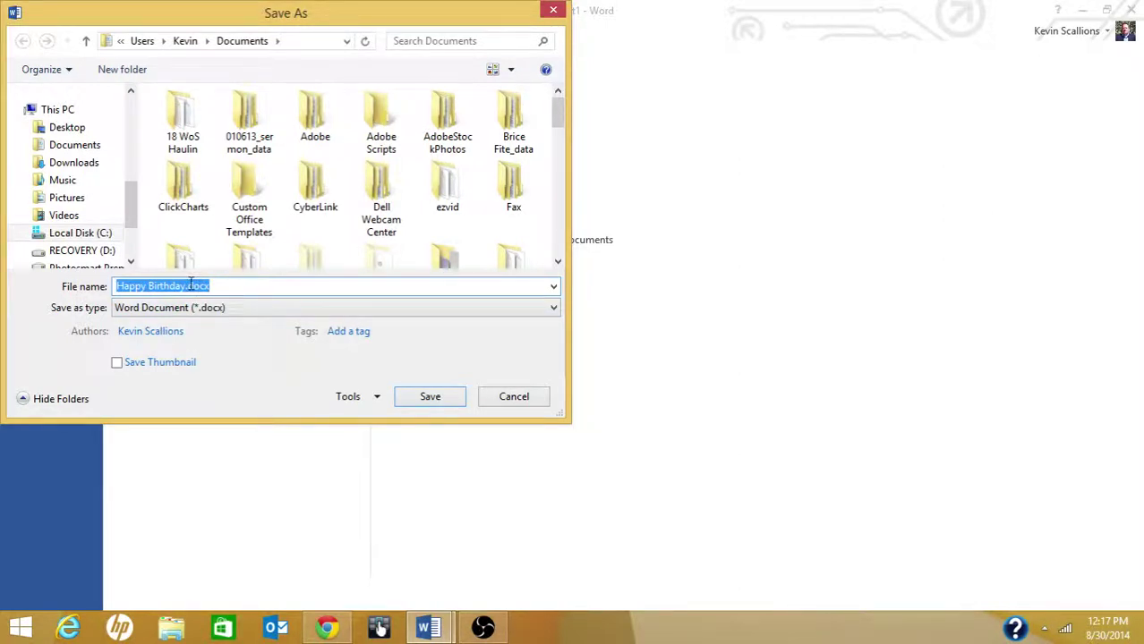
click(152, 308)
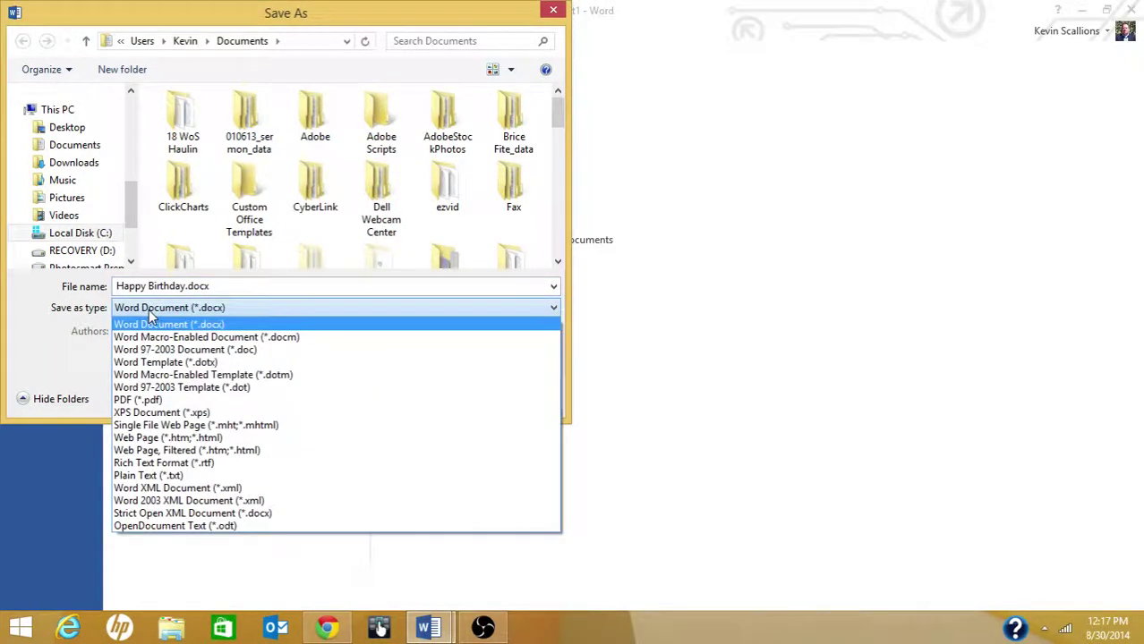
click(151, 314)
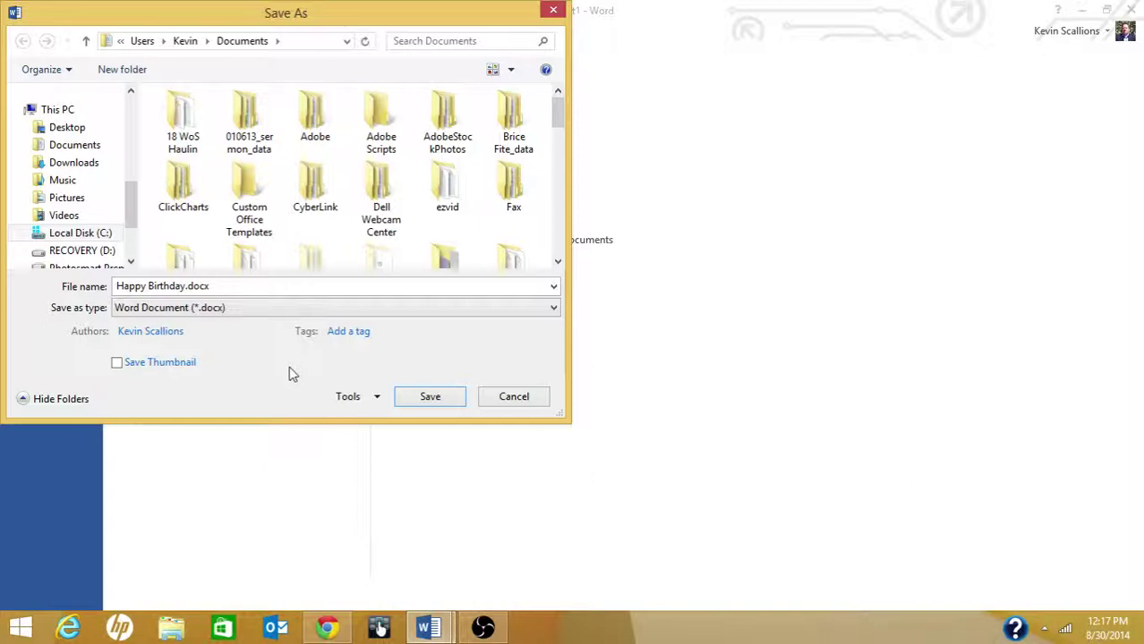
click(430, 397)
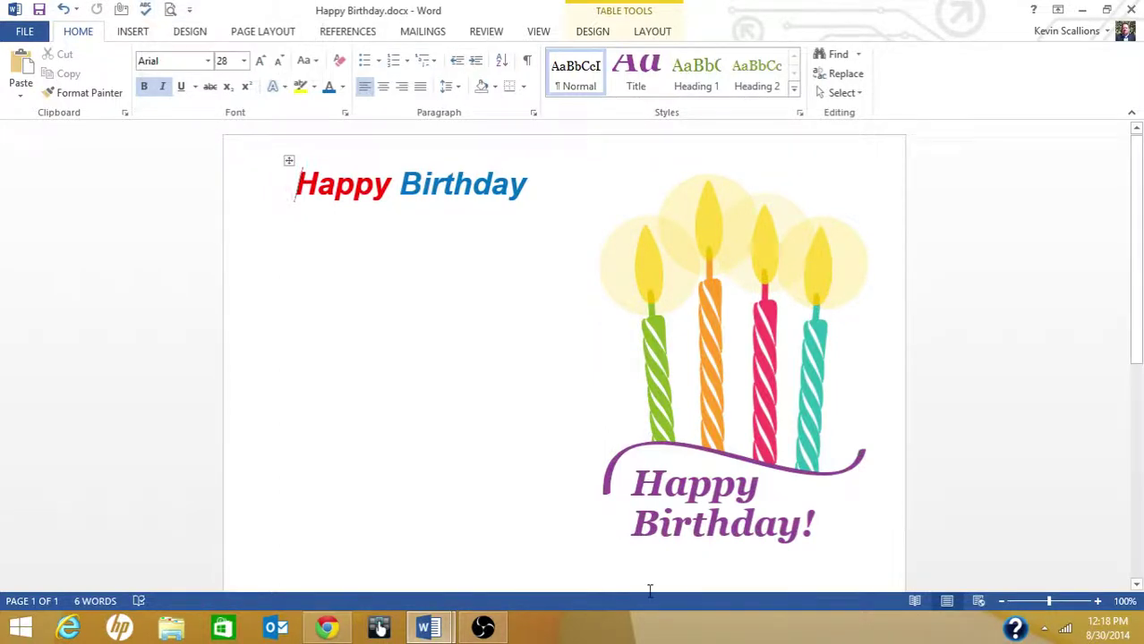
key(F7)
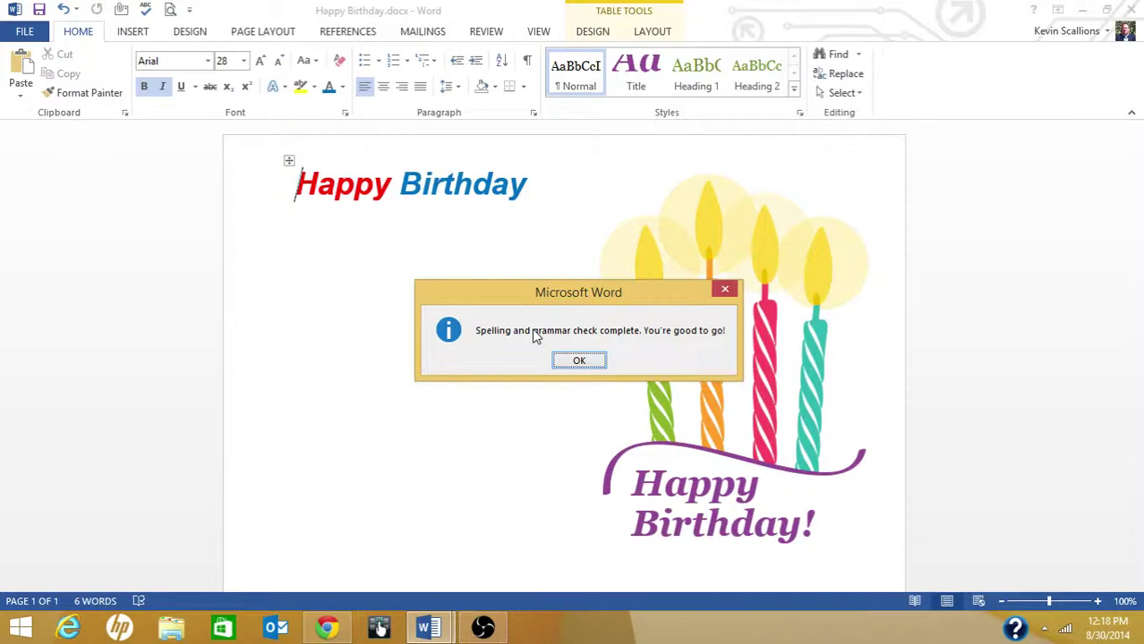
click(582, 362)
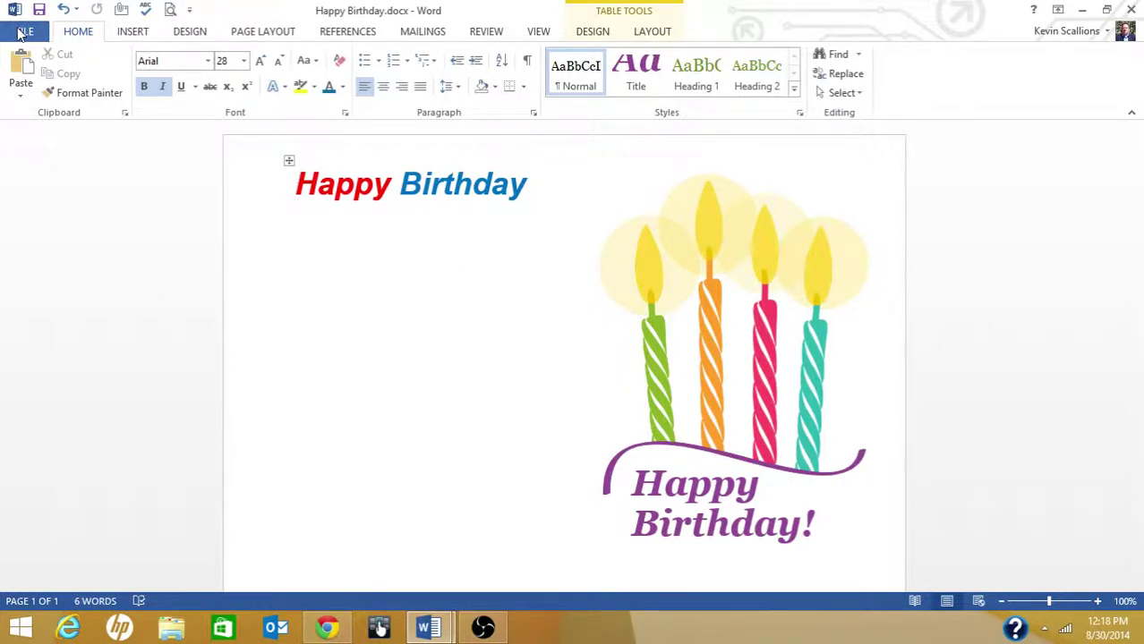
click(24, 34)
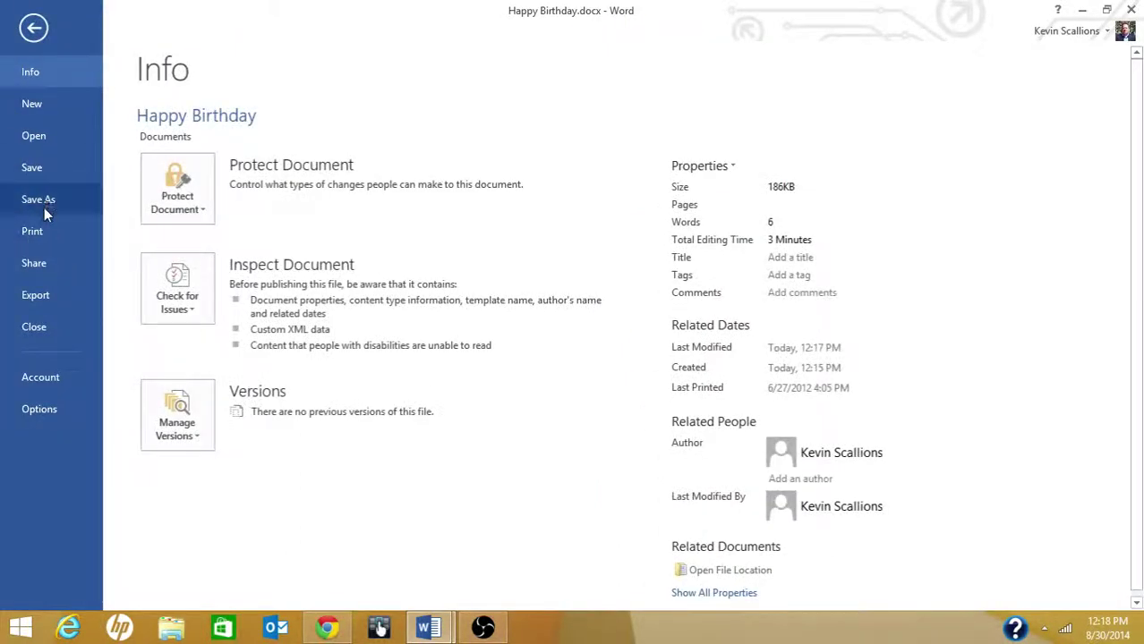
click(37, 235)
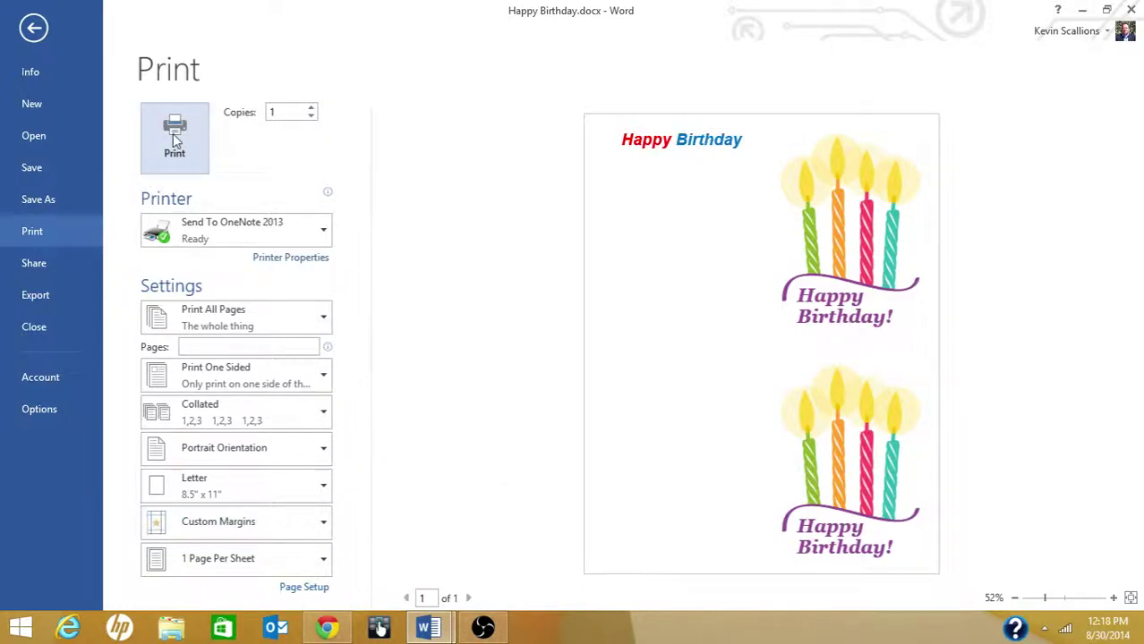
click(33, 28)
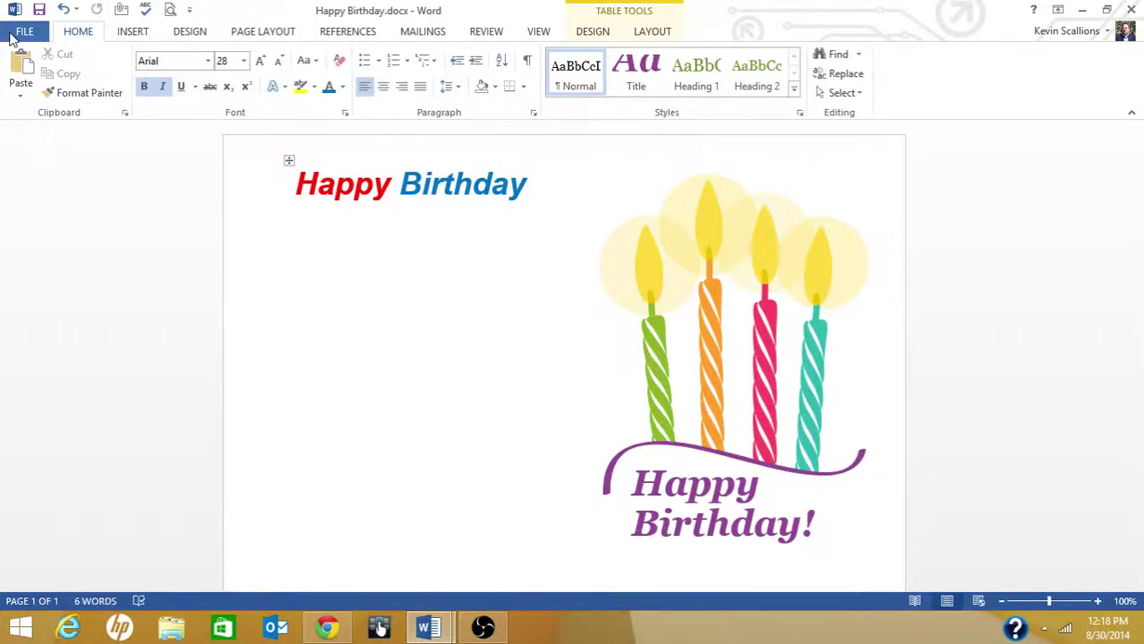
Step: Open How to Access Shared Calendar.docx from the Documents folder
click(24, 32)
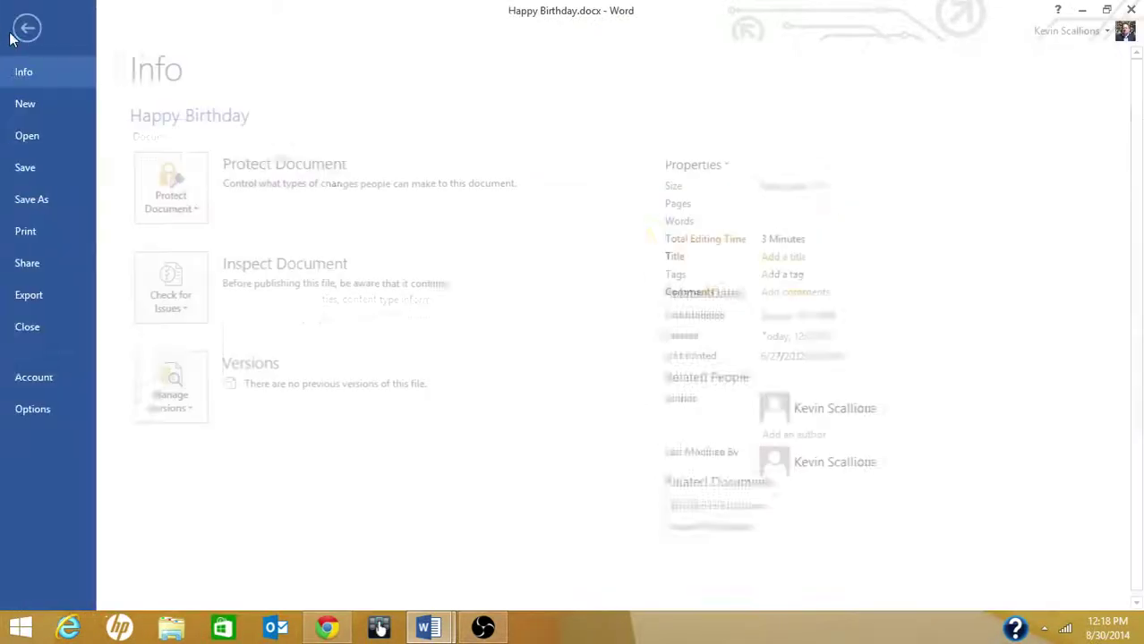
click(31, 138)
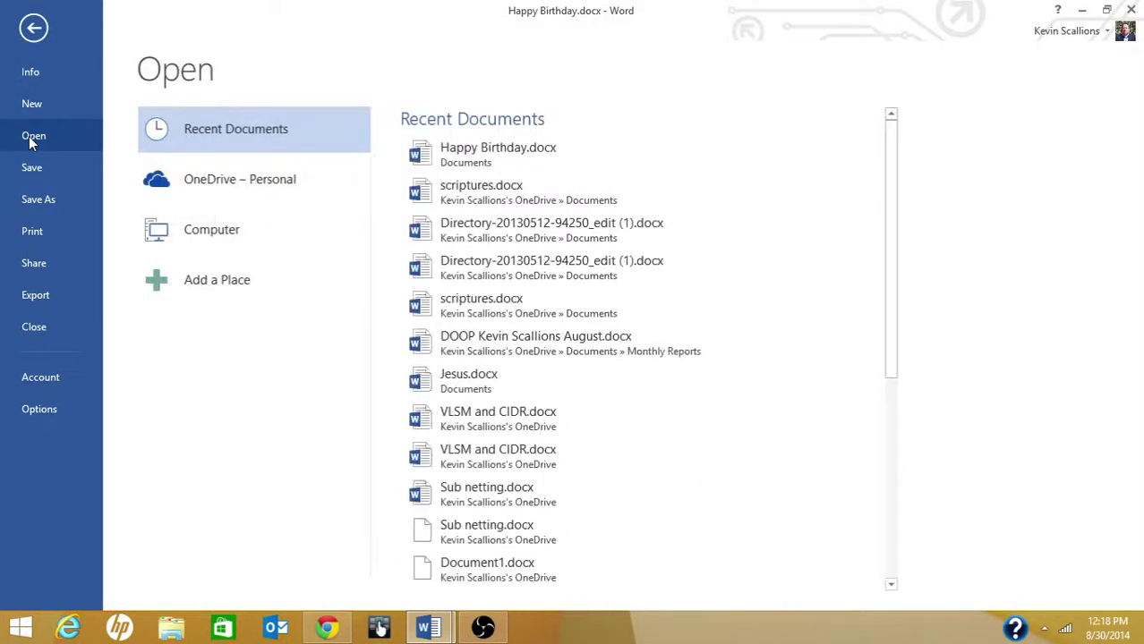
click(208, 249)
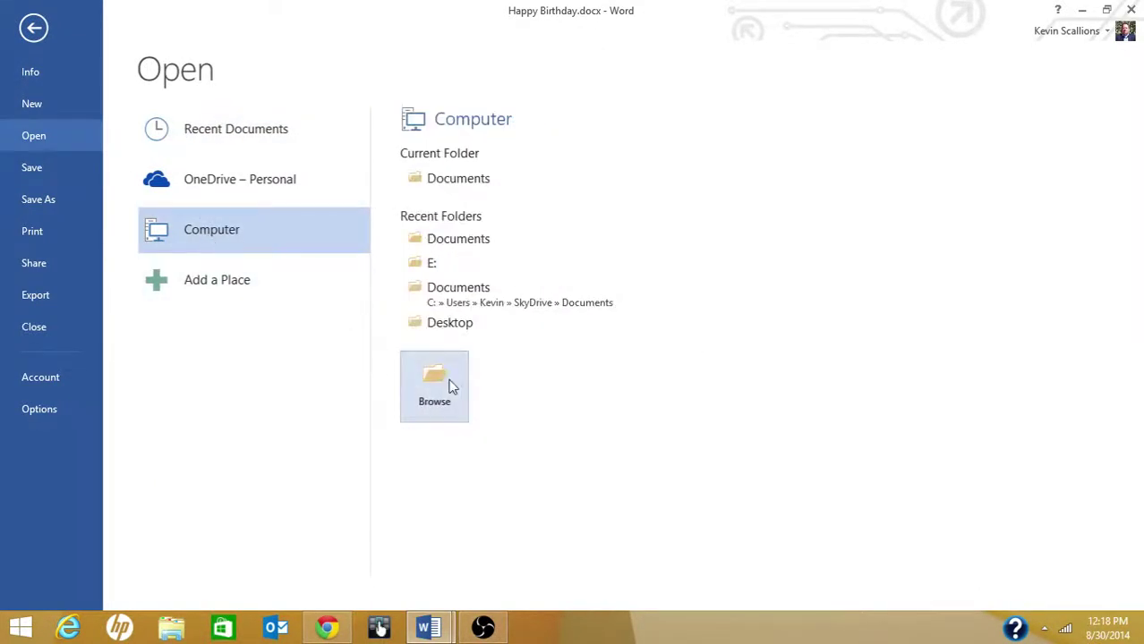
click(450, 386)
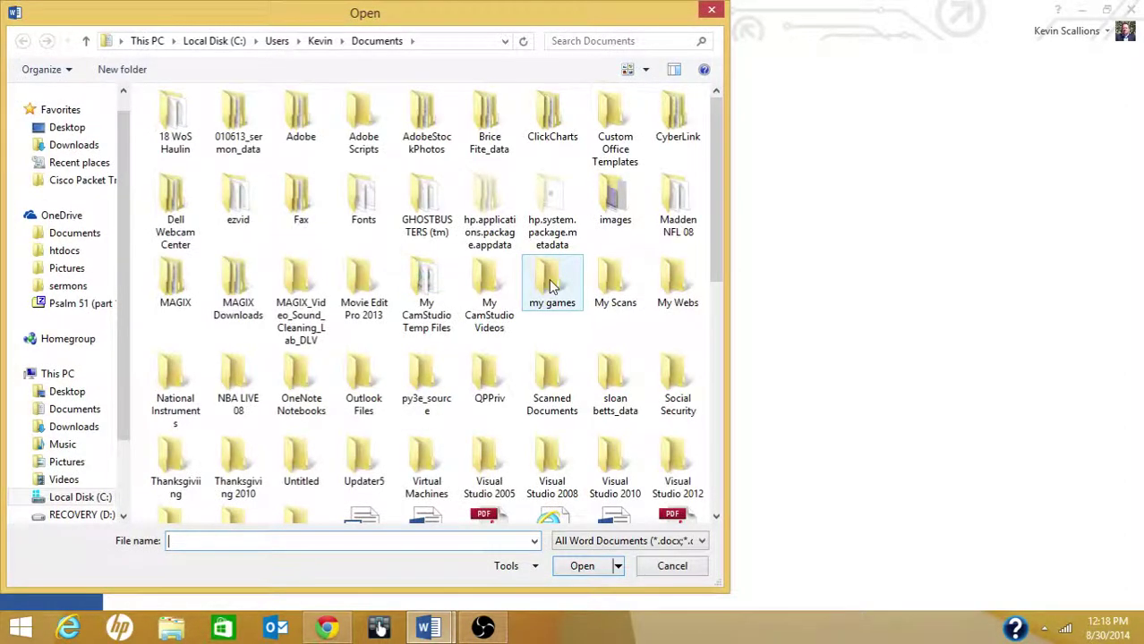
drag(720, 189, 747, 358)
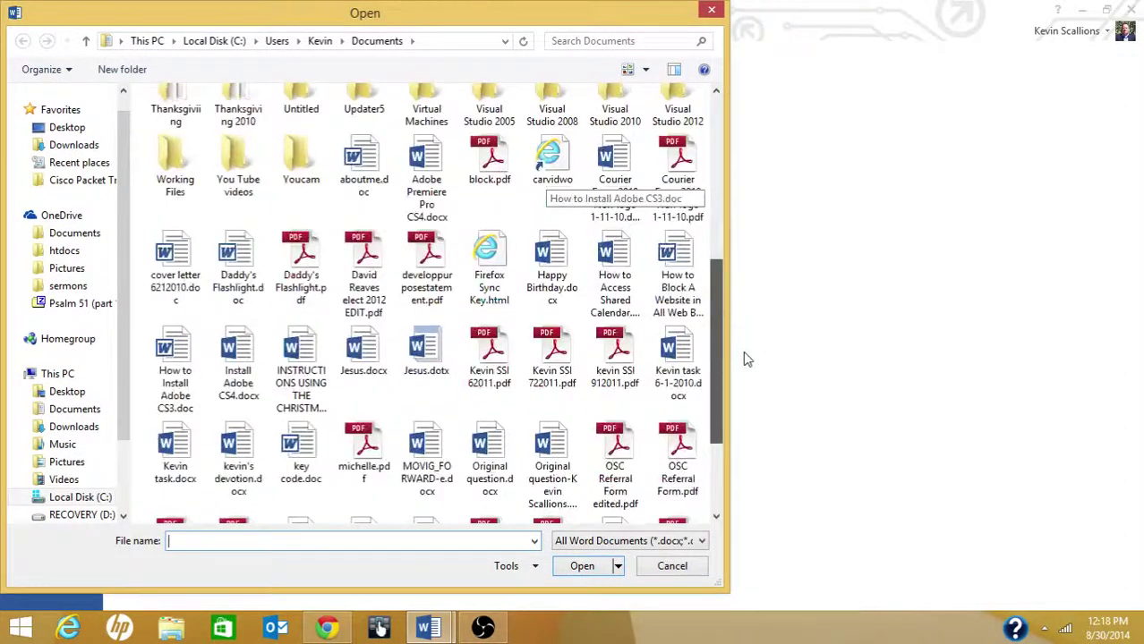
double_click(629, 253)
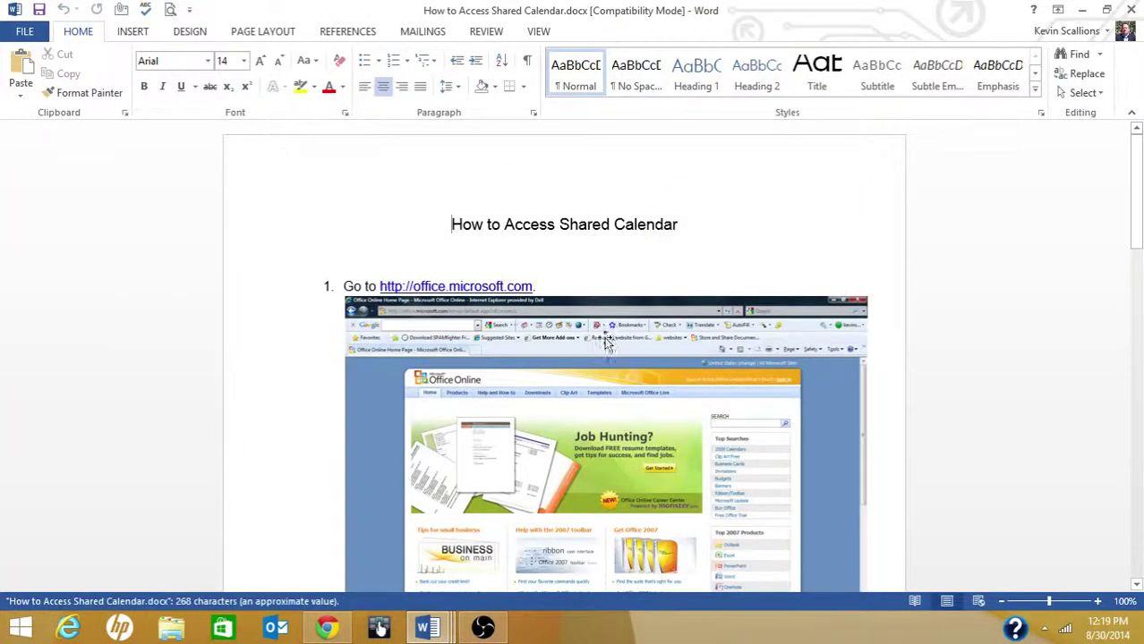
Step: Scroll down through the shared-calendar guide and back up to its title
scroll(796, 304, down, 10)
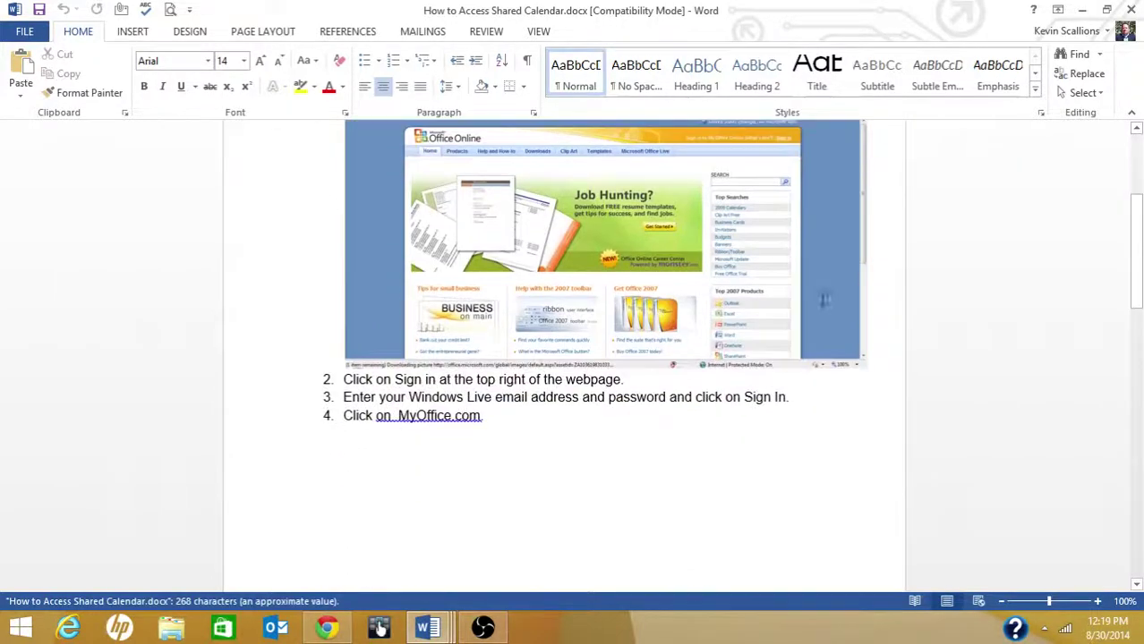
scroll(791, 321, up, 10)
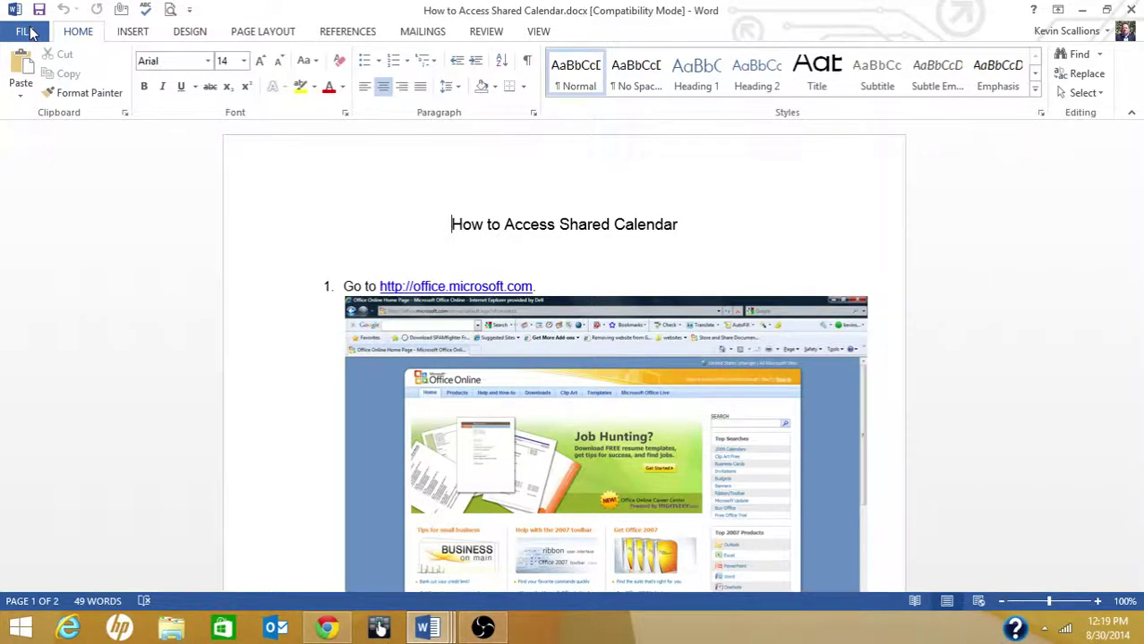
Step: Create a new blank document
click(27, 32)
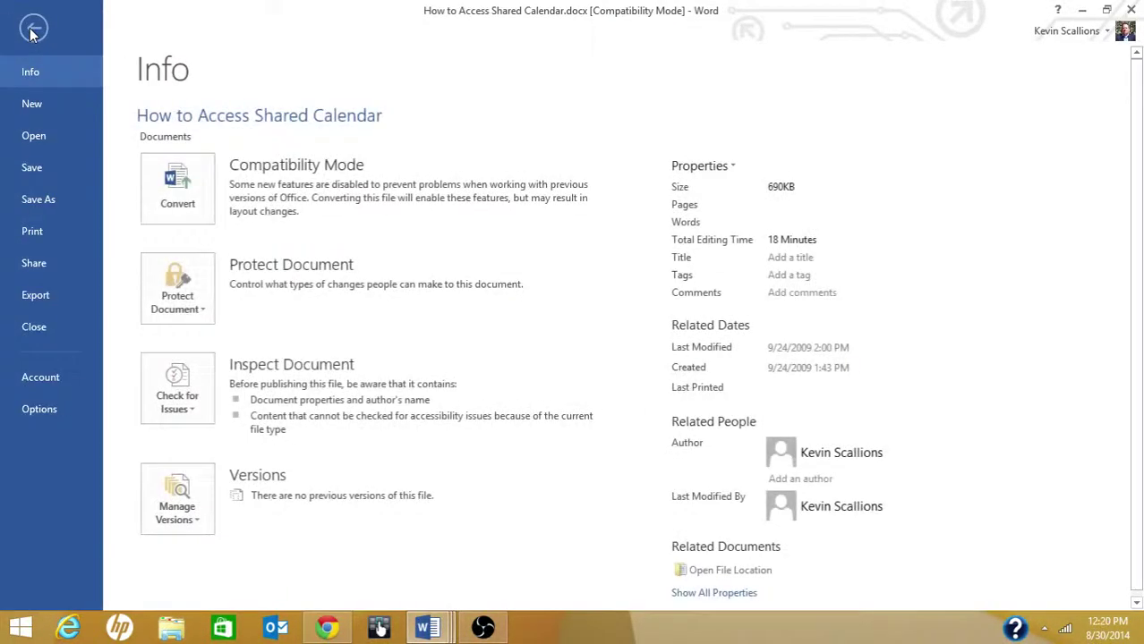
click(21, 107)
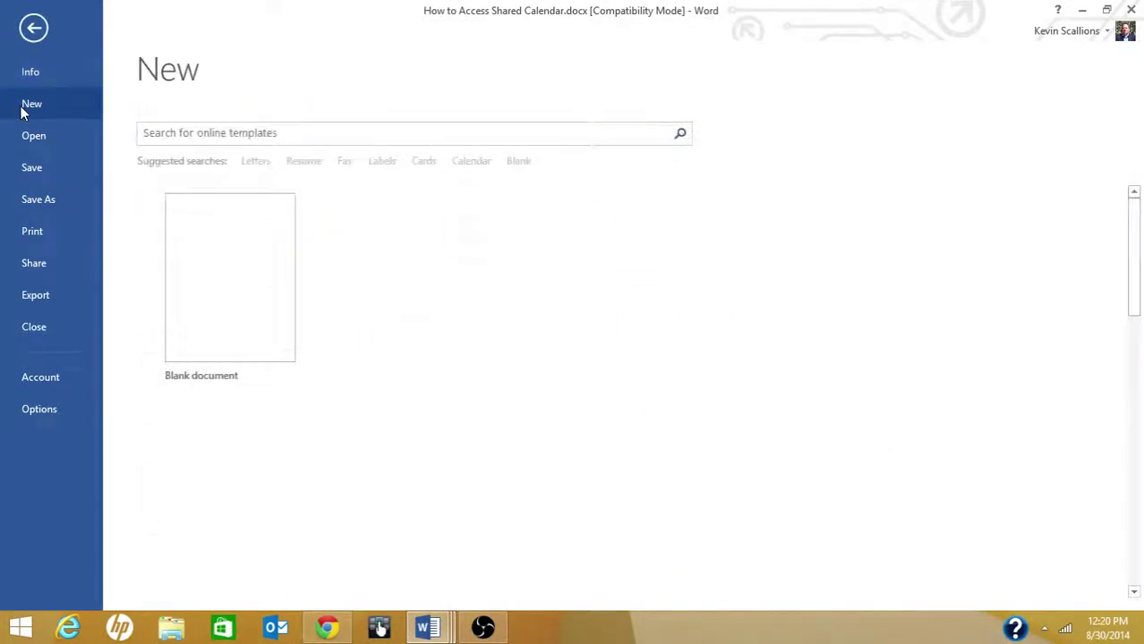
click(225, 298)
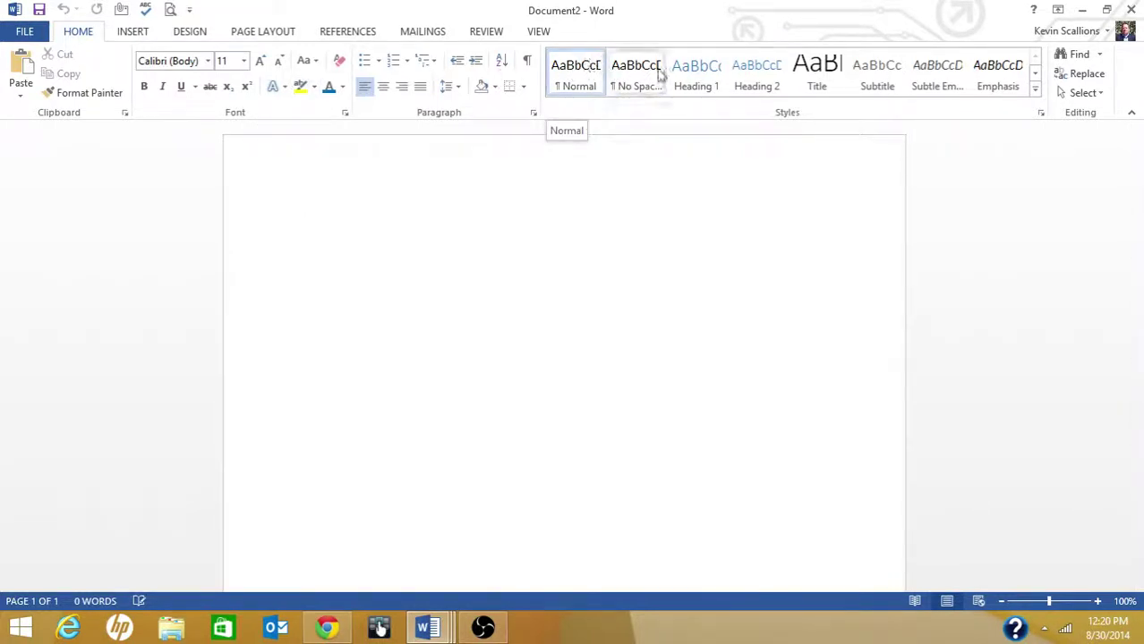
Step: Add a Title-style heading with the author's full name followed by 'Home Page'
click(817, 72)
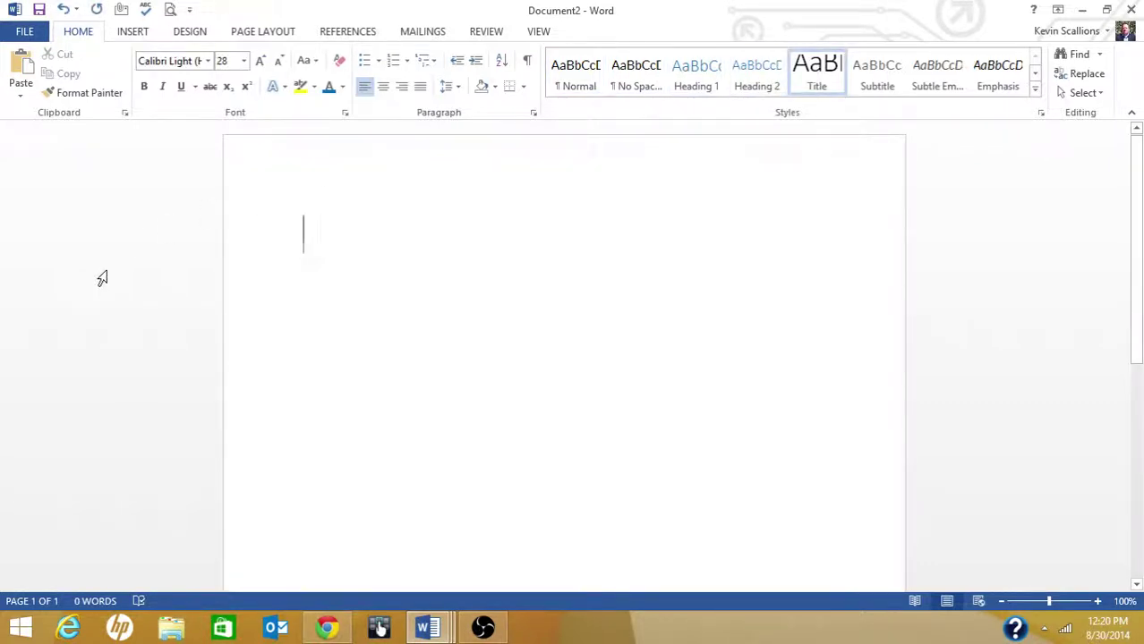
text(Kevin)
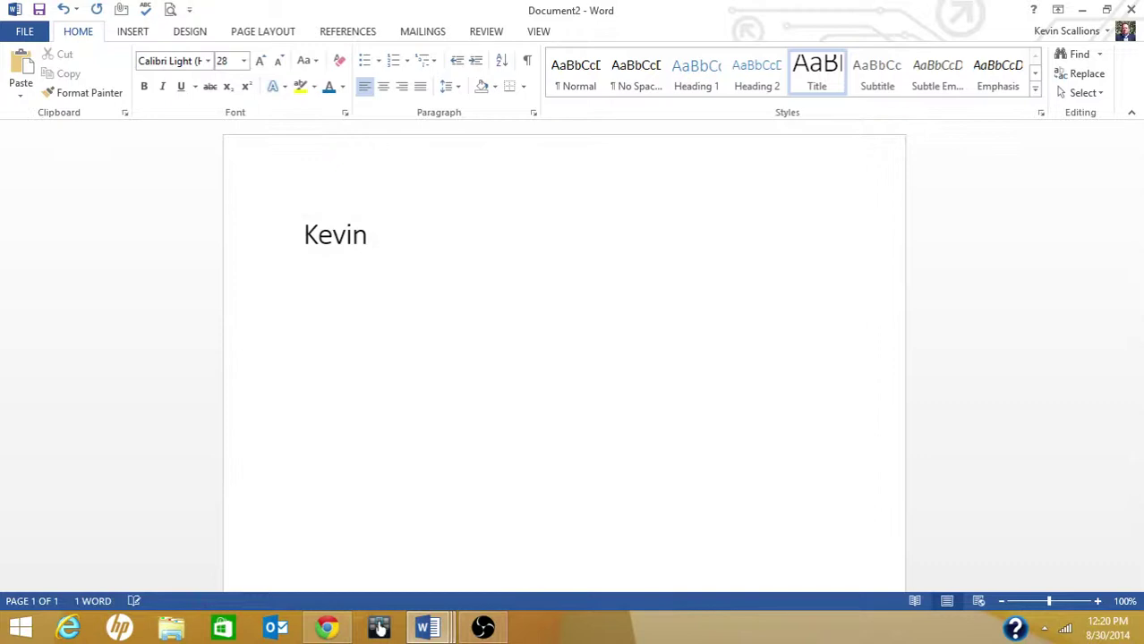
text( Scallions Home)
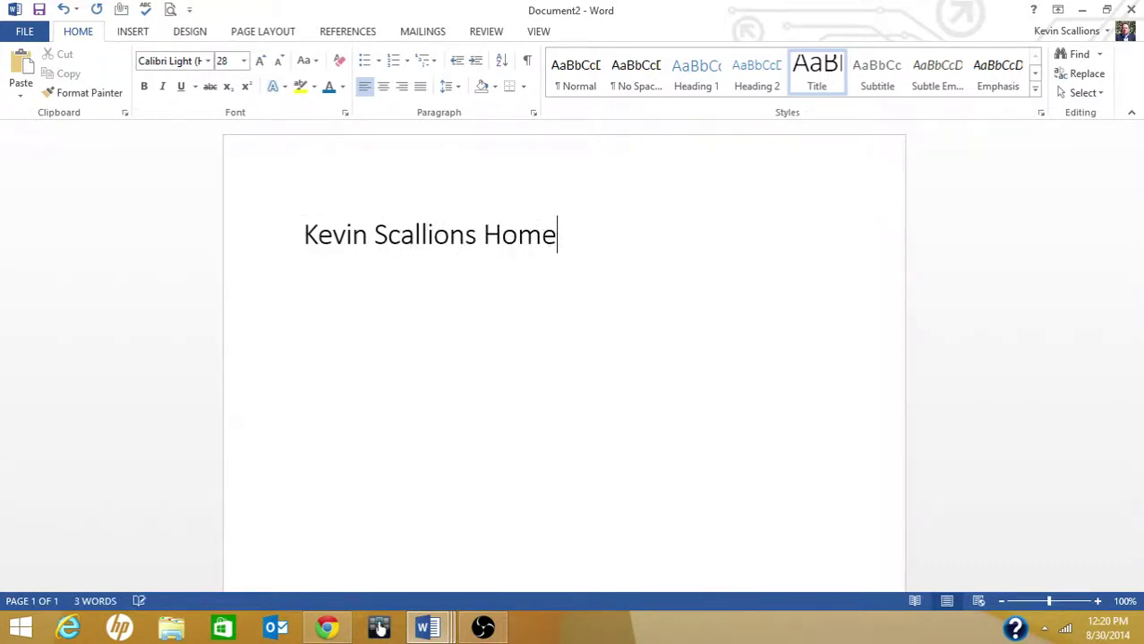
text( Page)
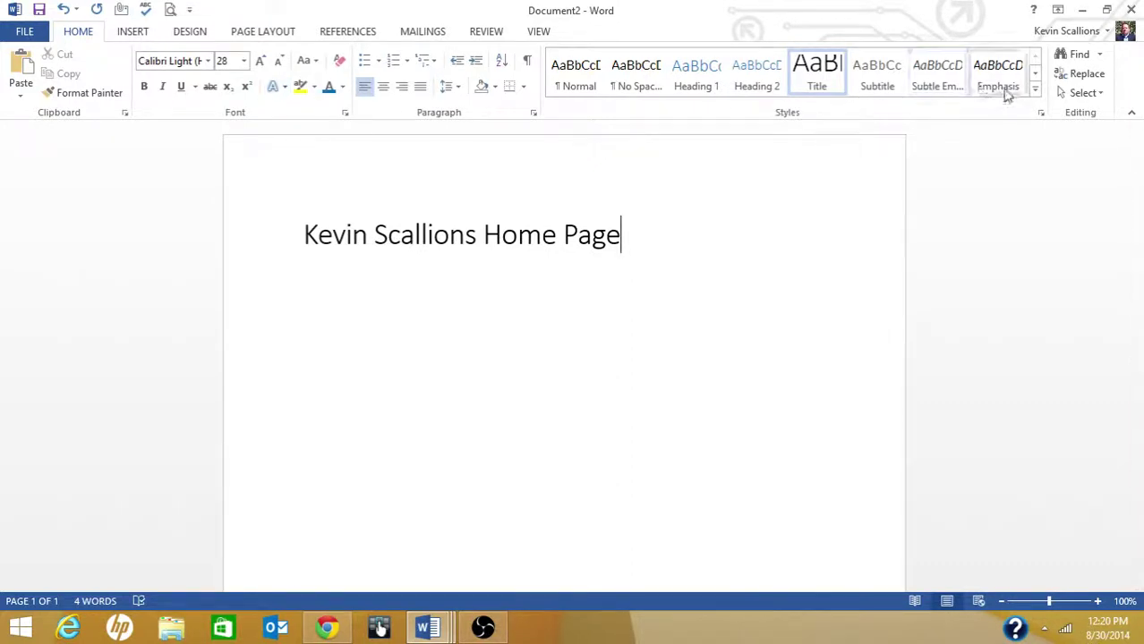
click(1035, 75)
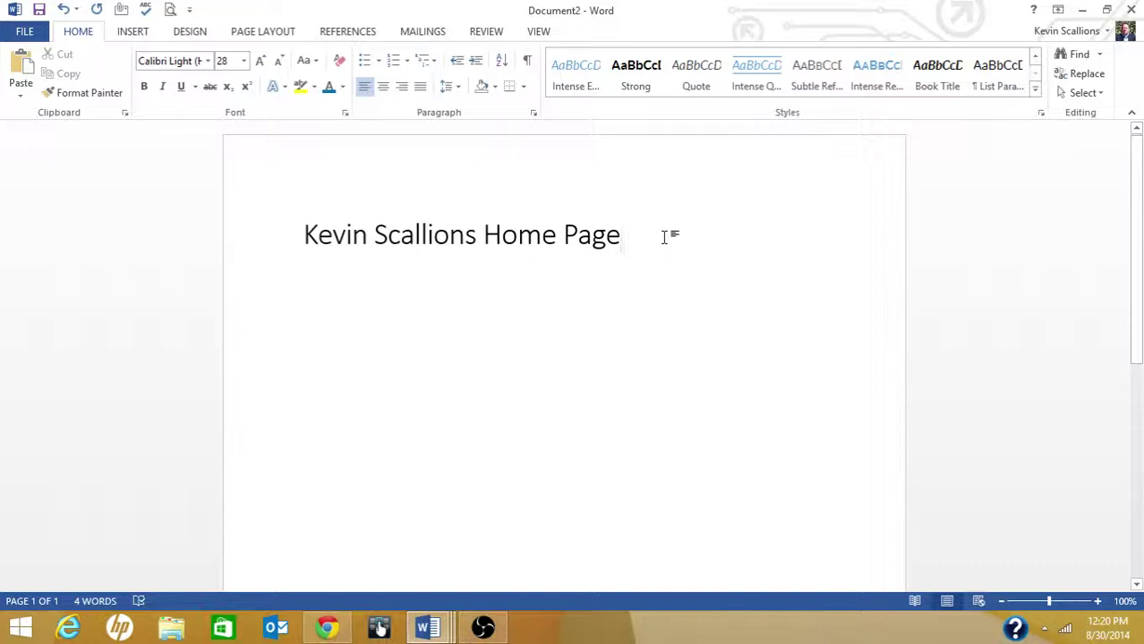
Step: Add a Quote-style 'Hello world' line below the title
key(Return)
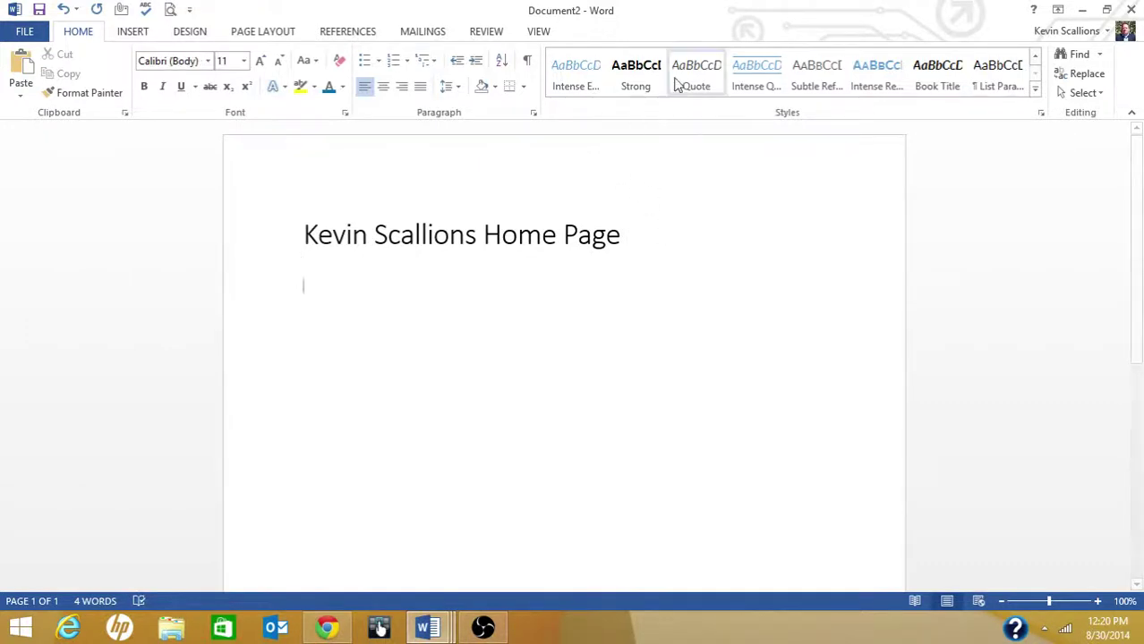
click(682, 75)
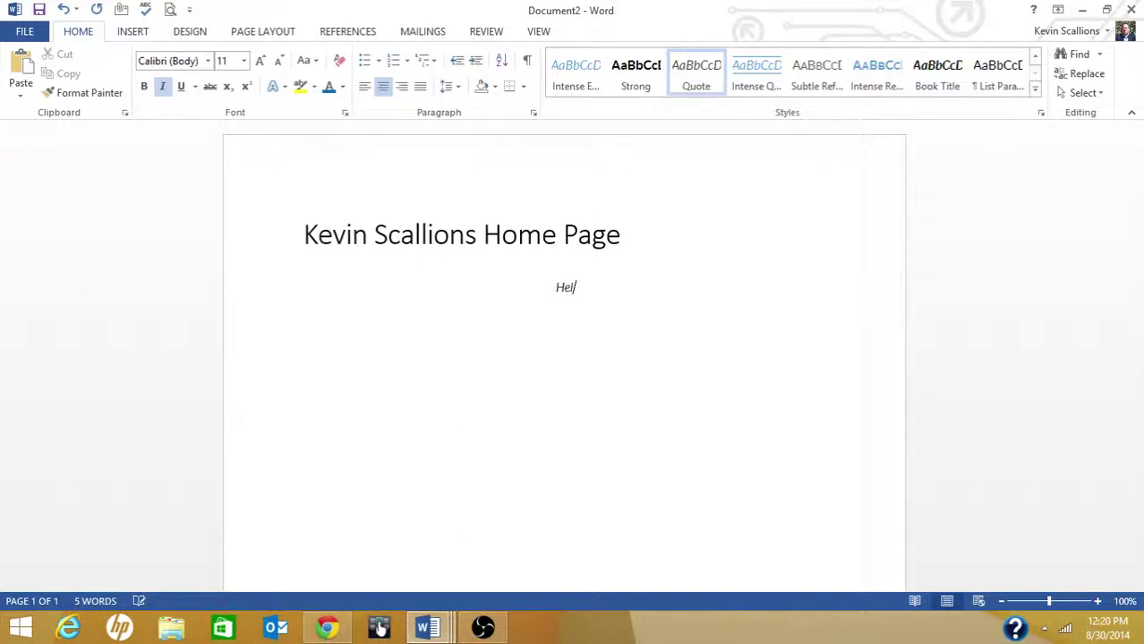
text(Hello world)
click(133, 32)
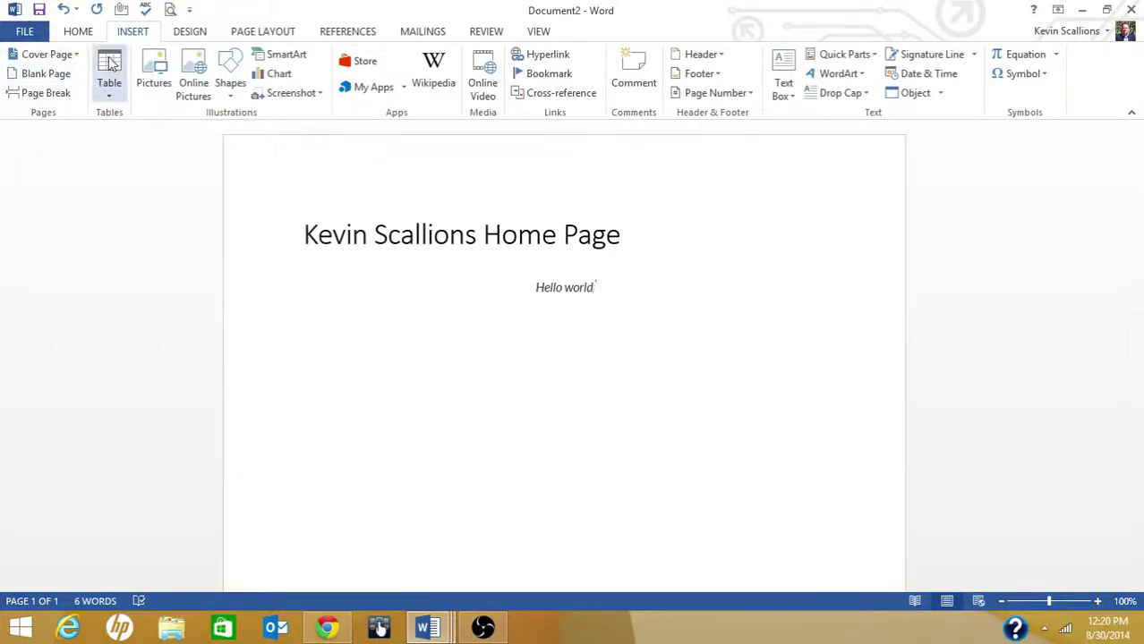
Step: Search Office.com clip art for 'outdoor' and insert the picnic table image
click(201, 61)
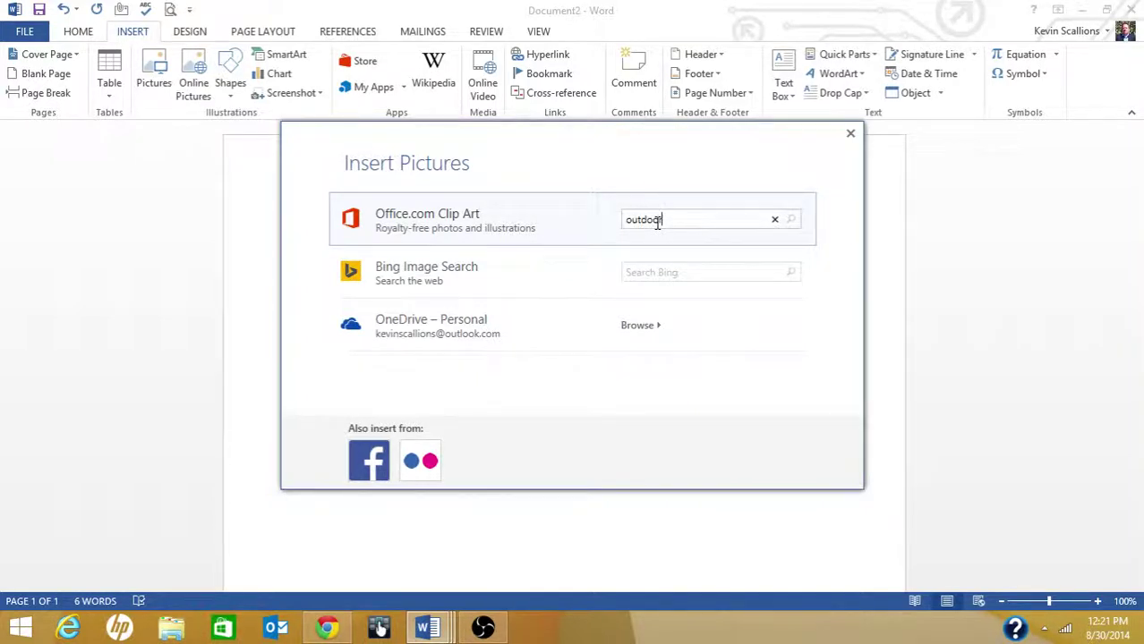
key(Return)
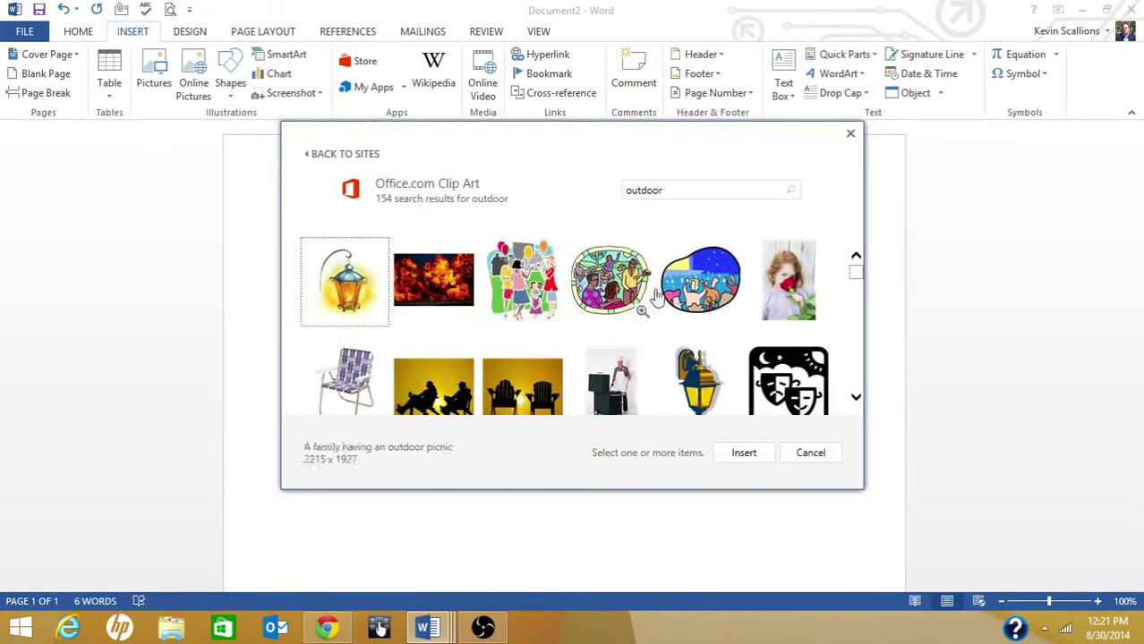
scroll(689, 304, down, 1)
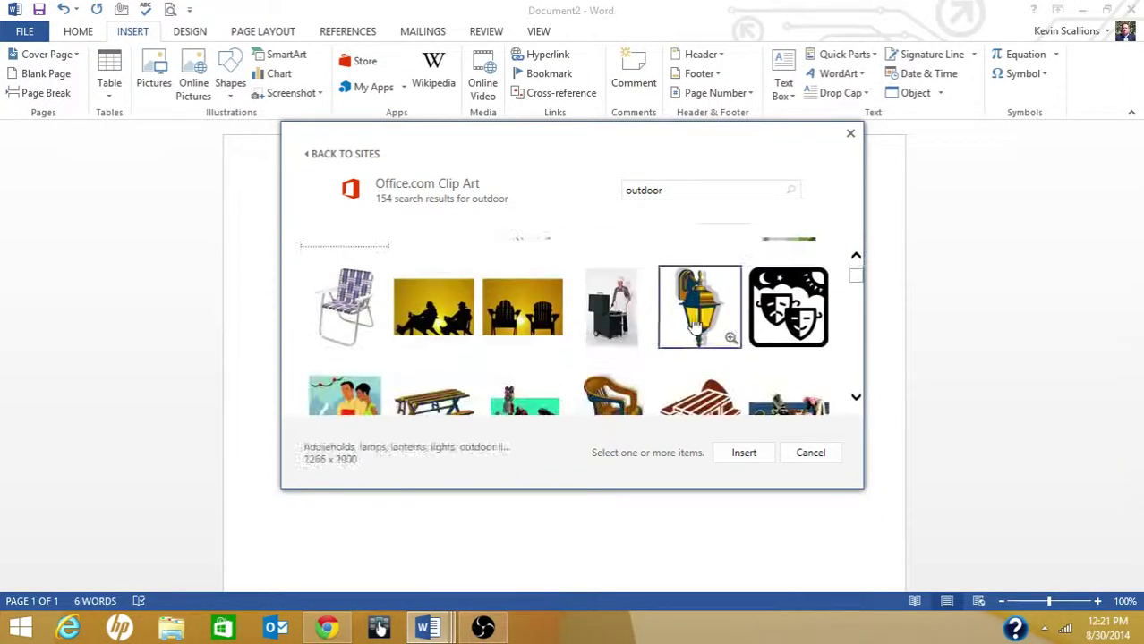
click(333, 311)
scroll(404, 314, down, 1)
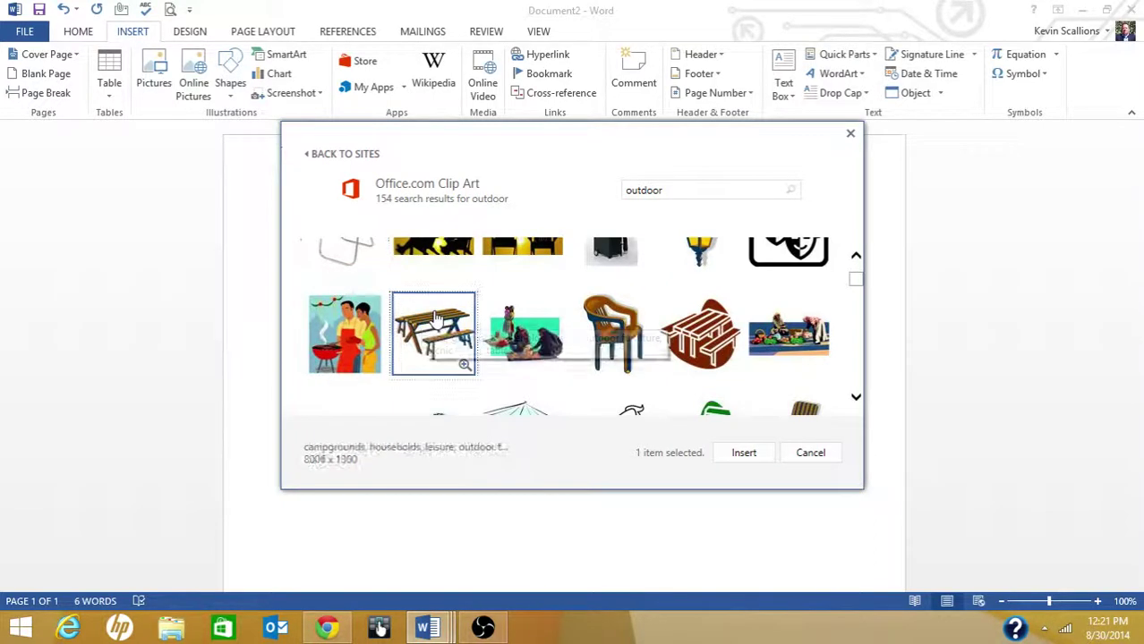
click(437, 325)
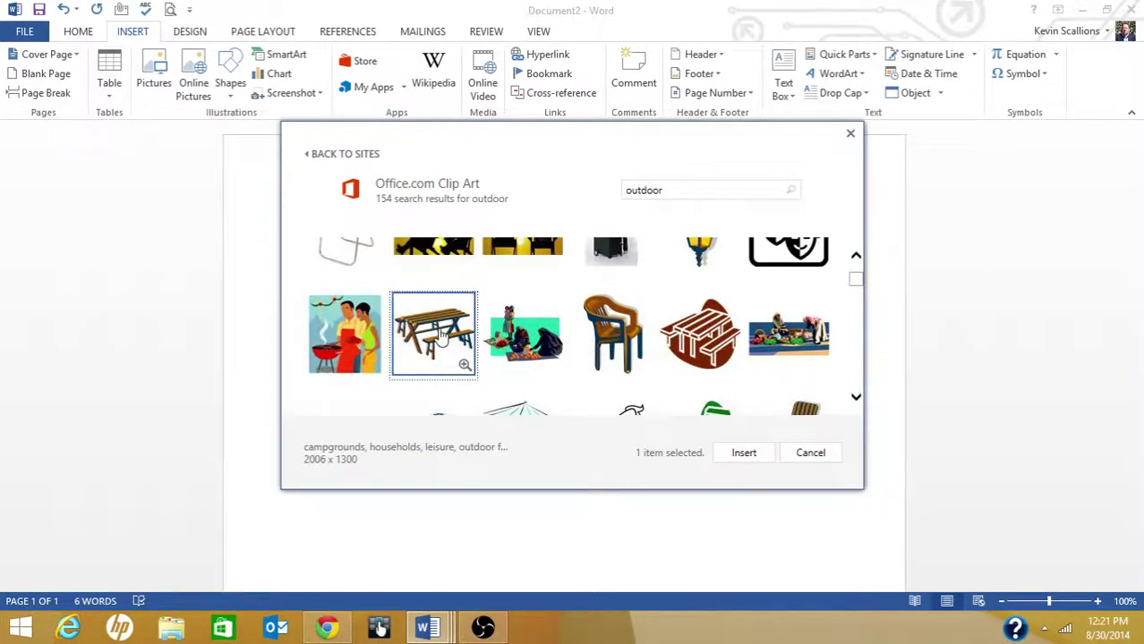
click(732, 454)
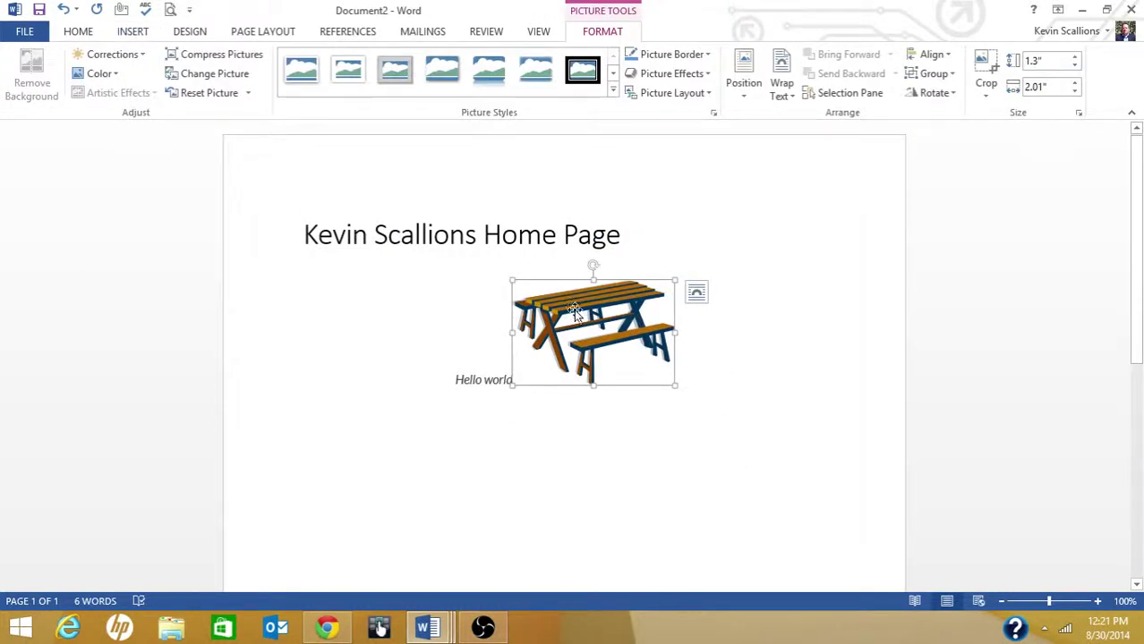
Step: Drag the picnic table left under the title, push it and Hello world down, then show DESIGN
drag(573, 309, 486, 280)
key(Left)
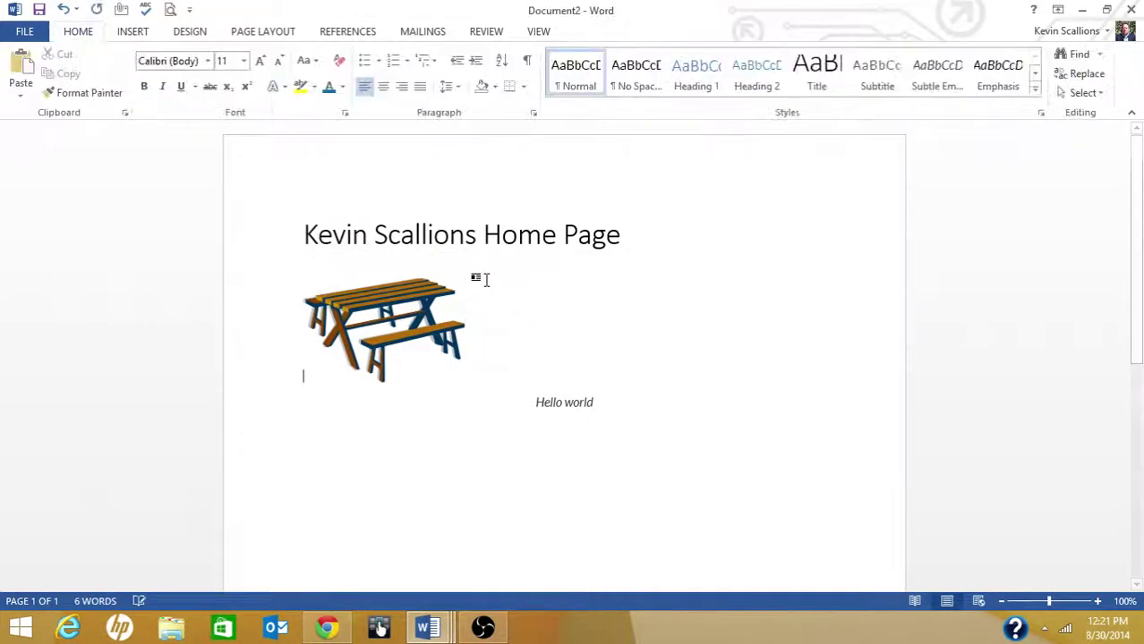
key(Return)
key(Return)
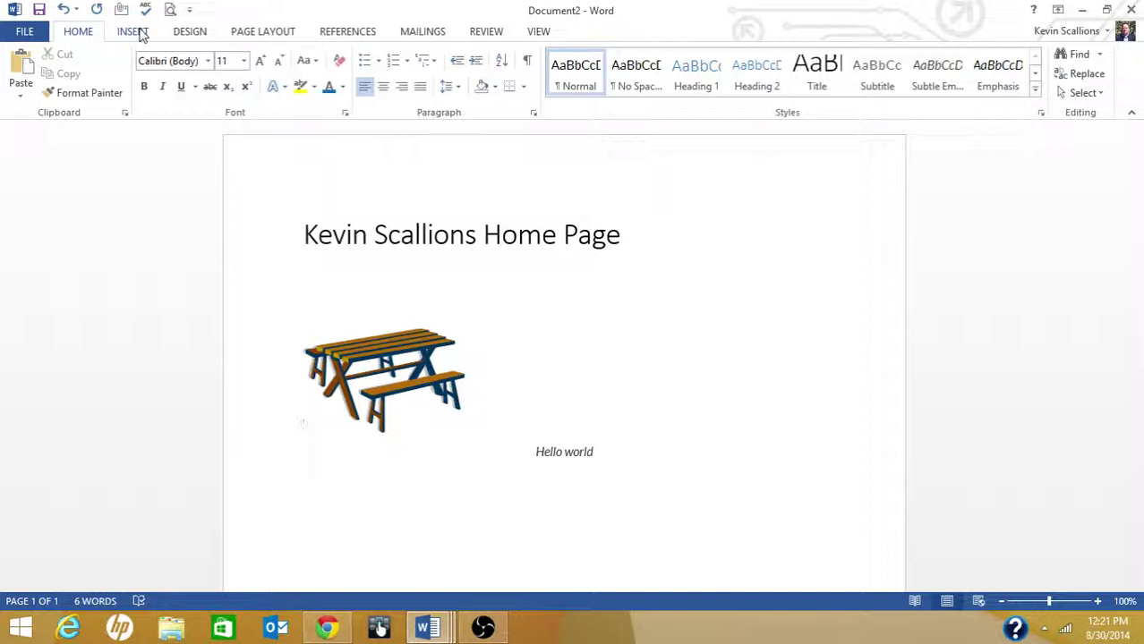
click(198, 36)
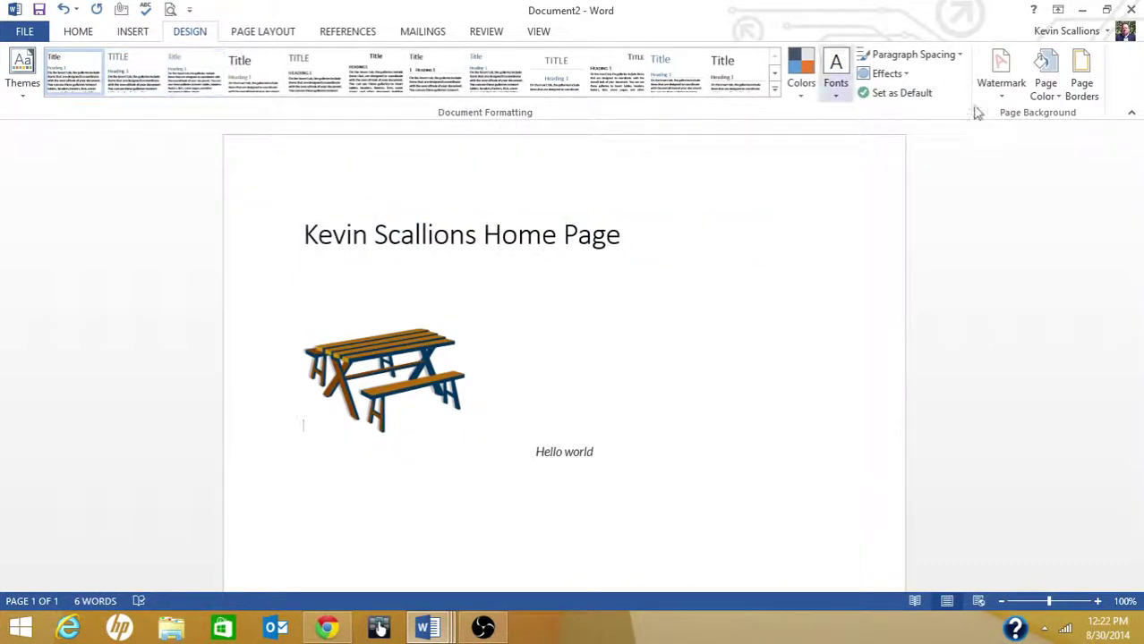
Step: Try Narrow page margins, then set the margins back to Normal
click(249, 32)
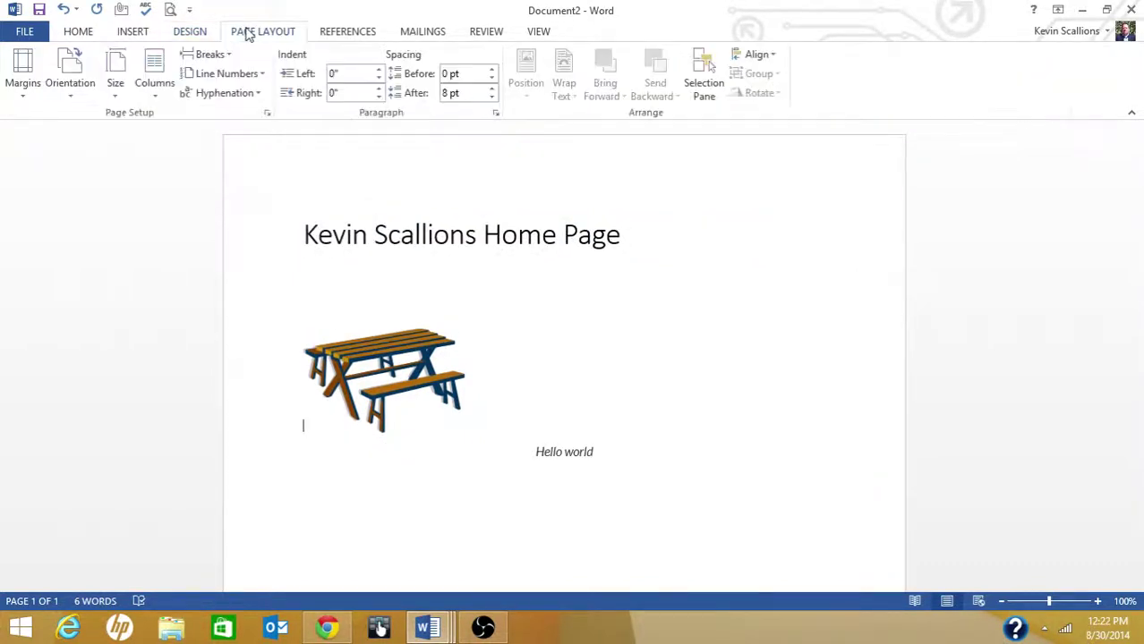
click(18, 90)
click(25, 190)
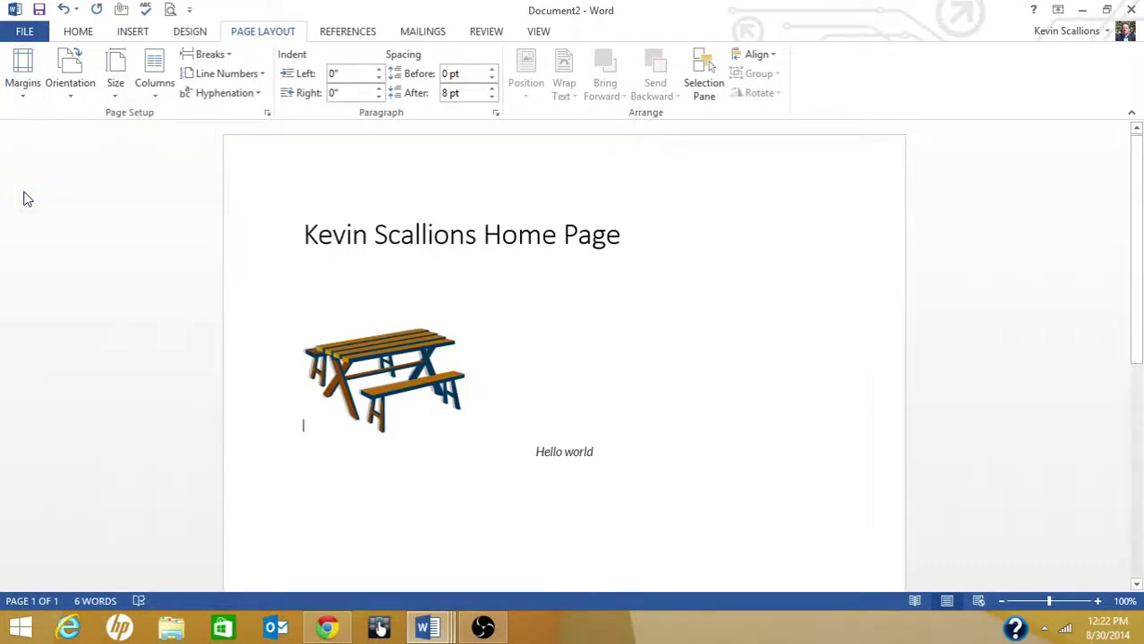
click(28, 101)
click(36, 156)
click(24, 99)
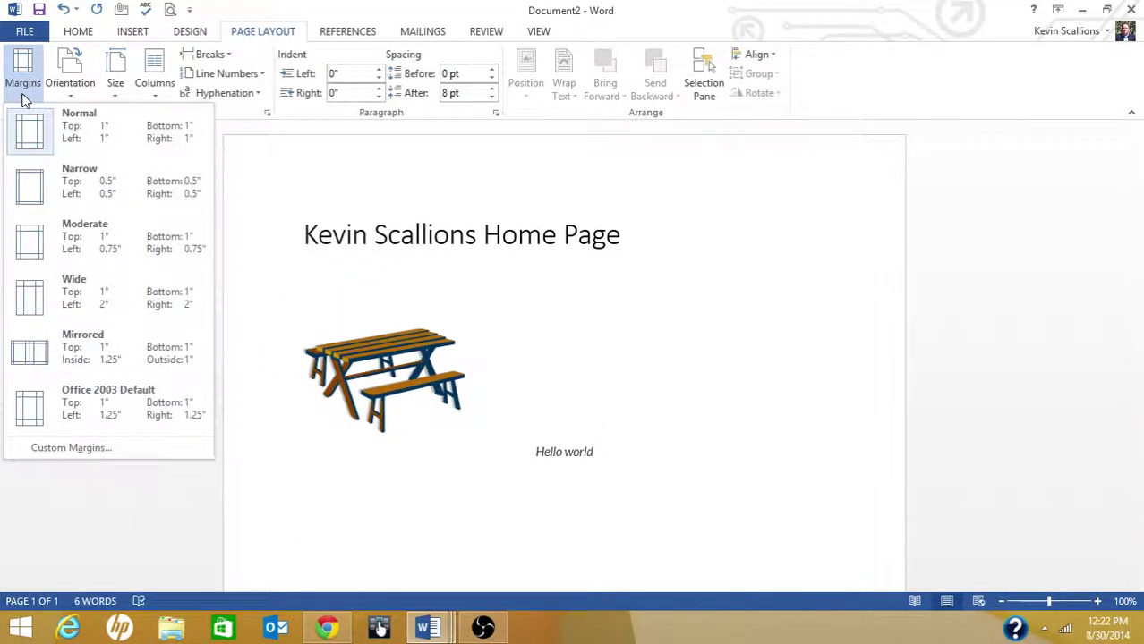
Step: Turn the page to Landscape orientation, checking paper sizes without changing them
click(76, 93)
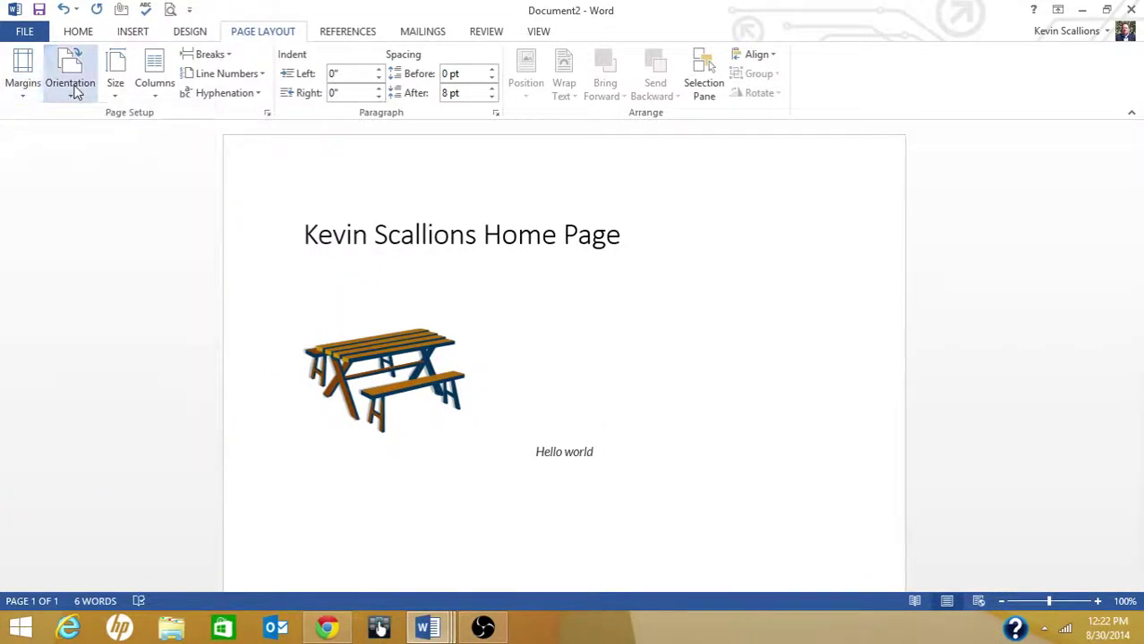
click(76, 93)
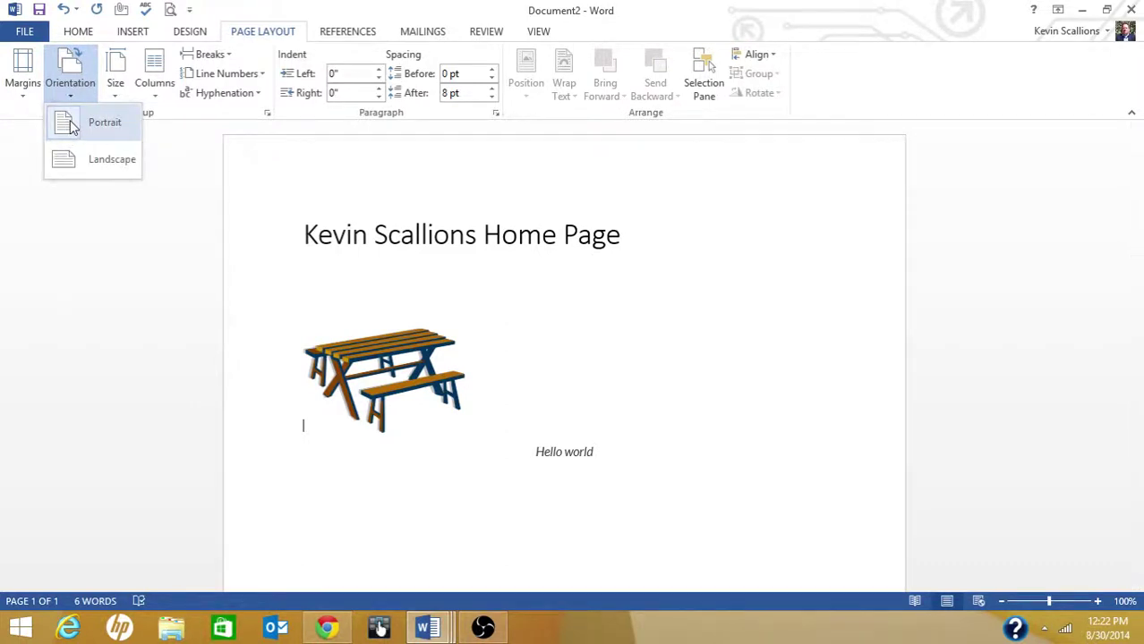
click(67, 158)
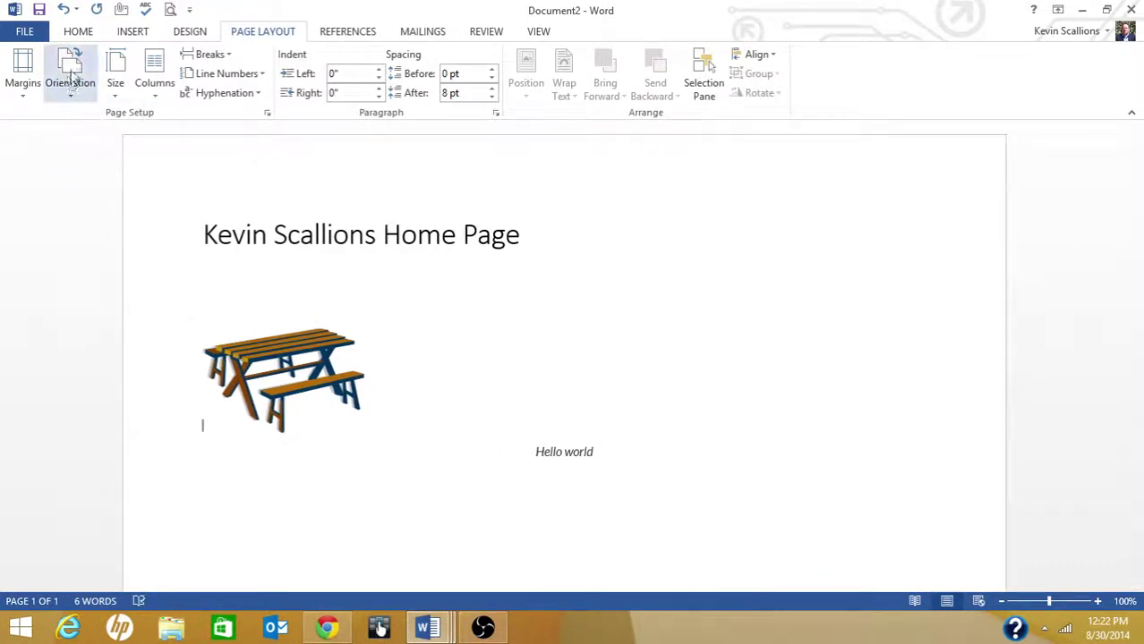
click(117, 94)
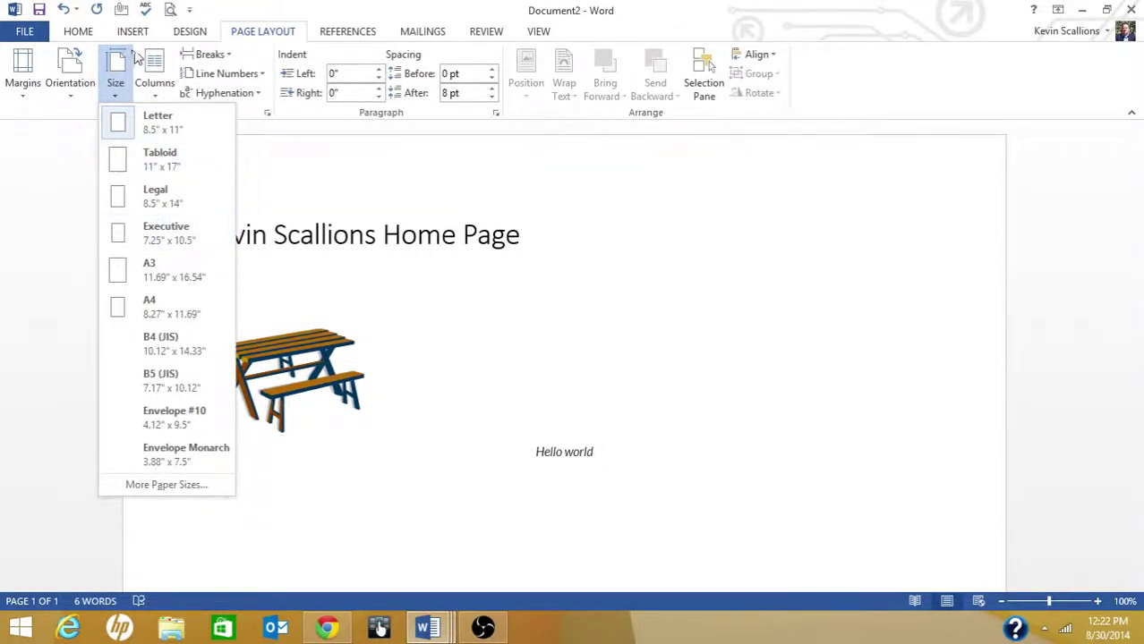
click(357, 32)
click(355, 34)
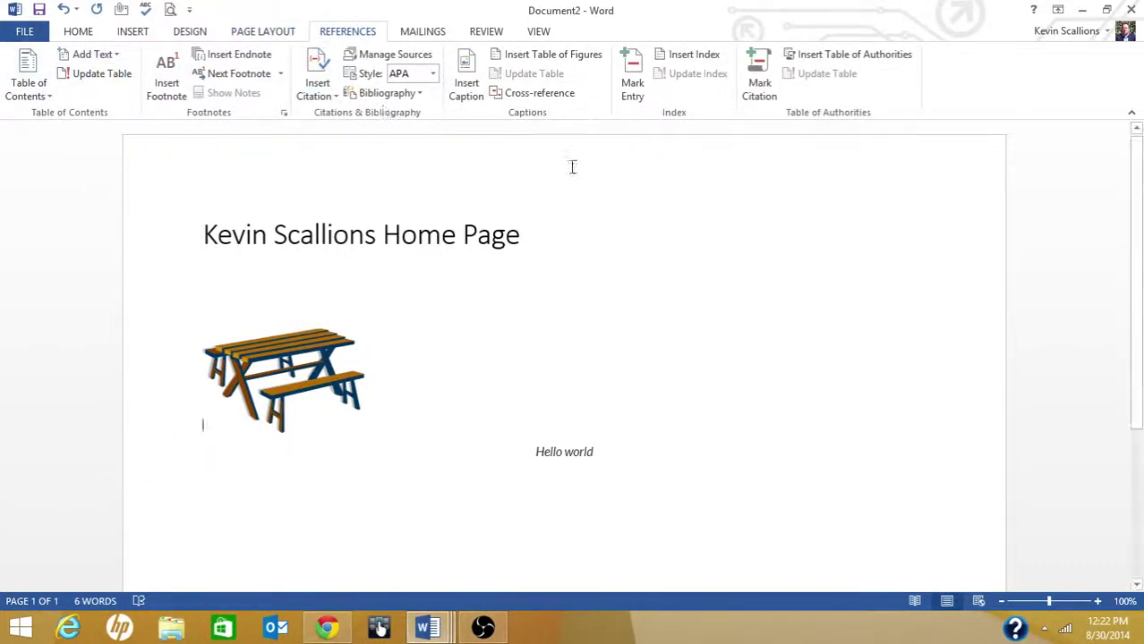
Step: Look through the MAILINGS and REVIEW ribbons, ending on the VIEW options
click(416, 34)
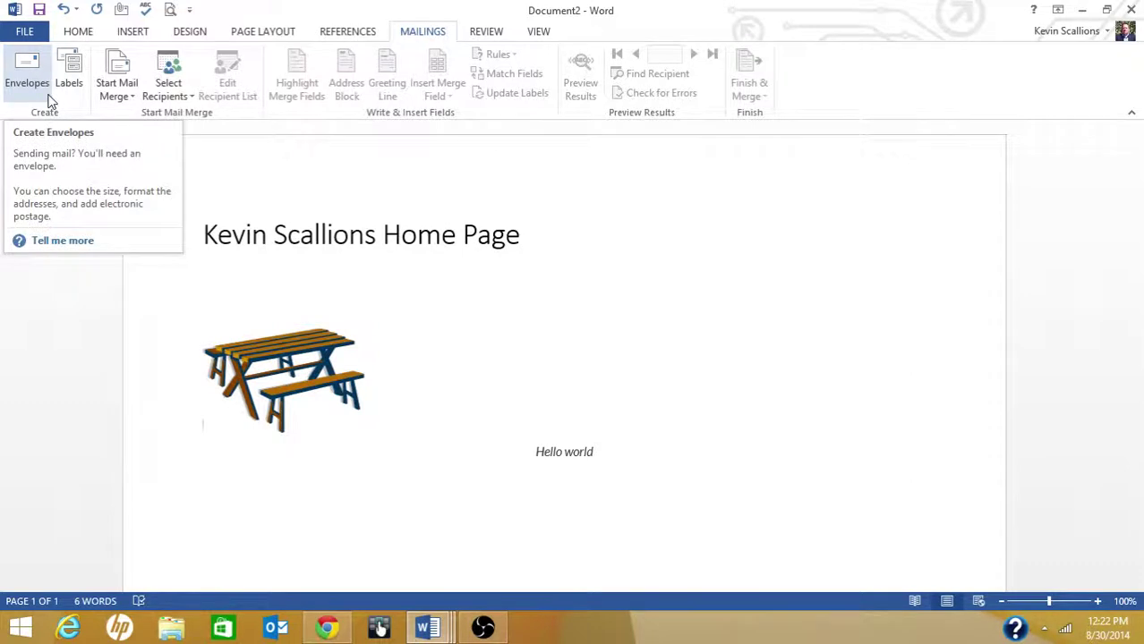
click(487, 33)
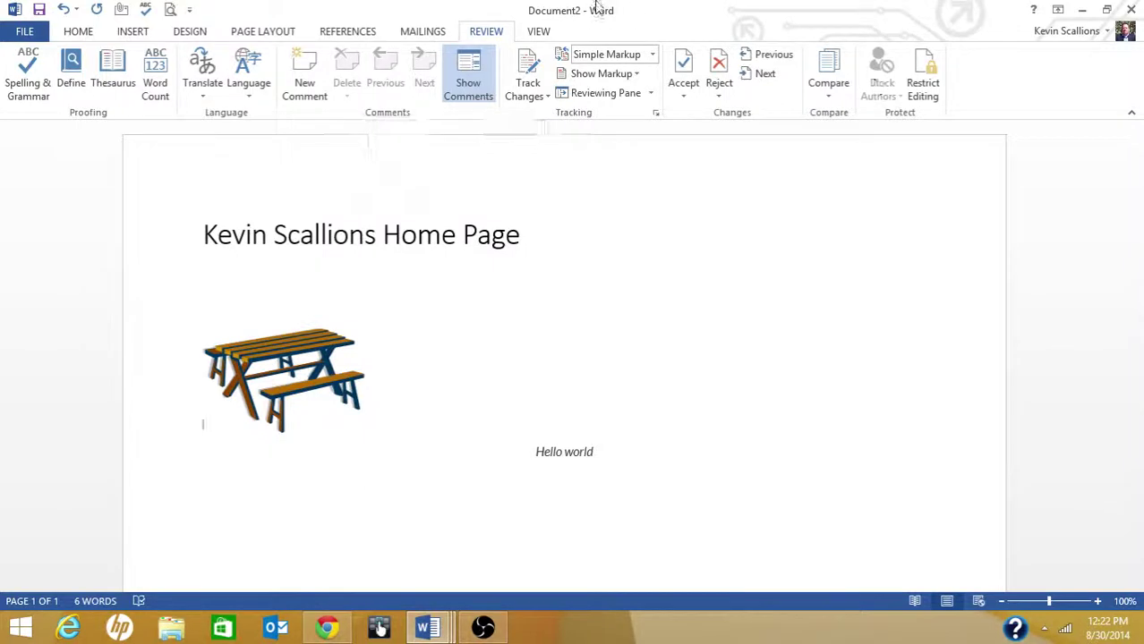
click(546, 32)
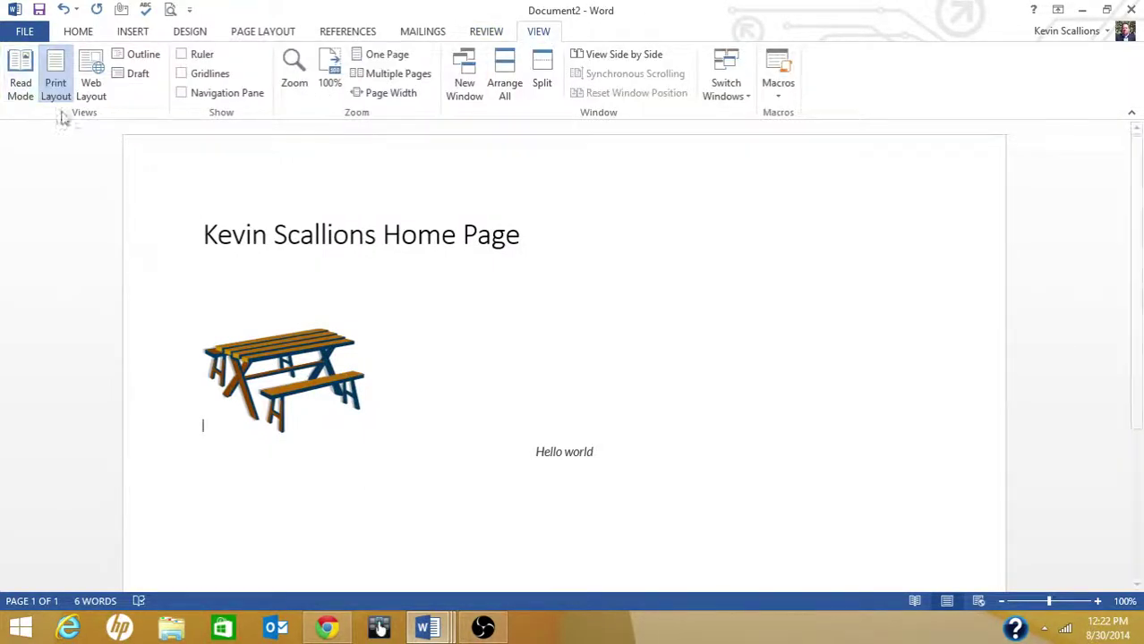
Step: Show the document in Read Mode with the Navigation Pane open, briefly checking the File page
click(21, 79)
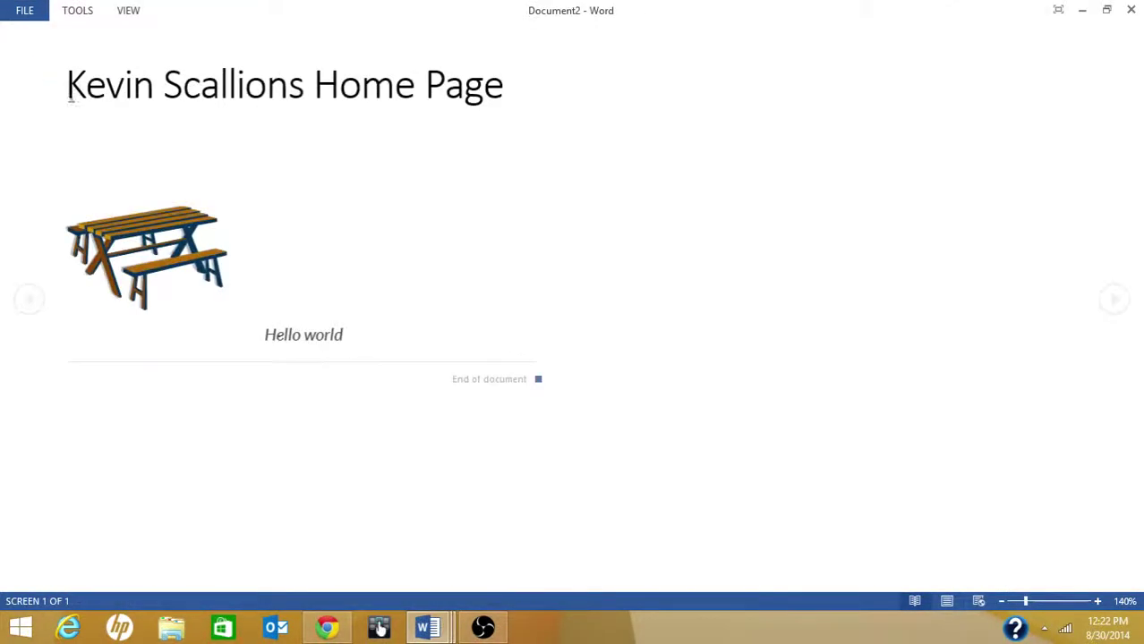
click(131, 11)
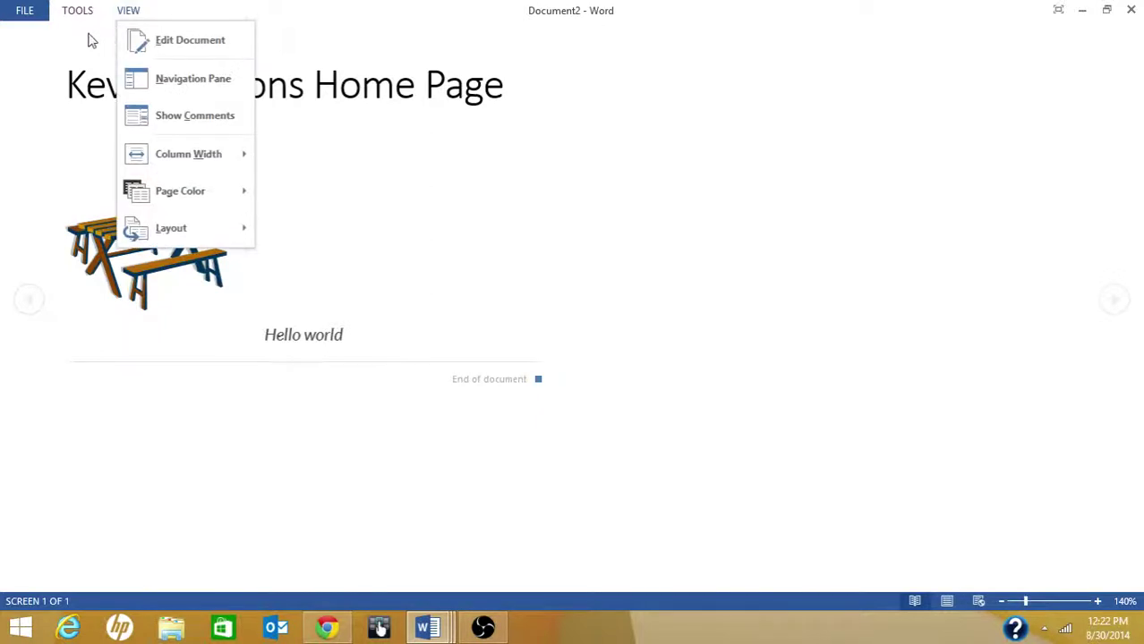
click(209, 107)
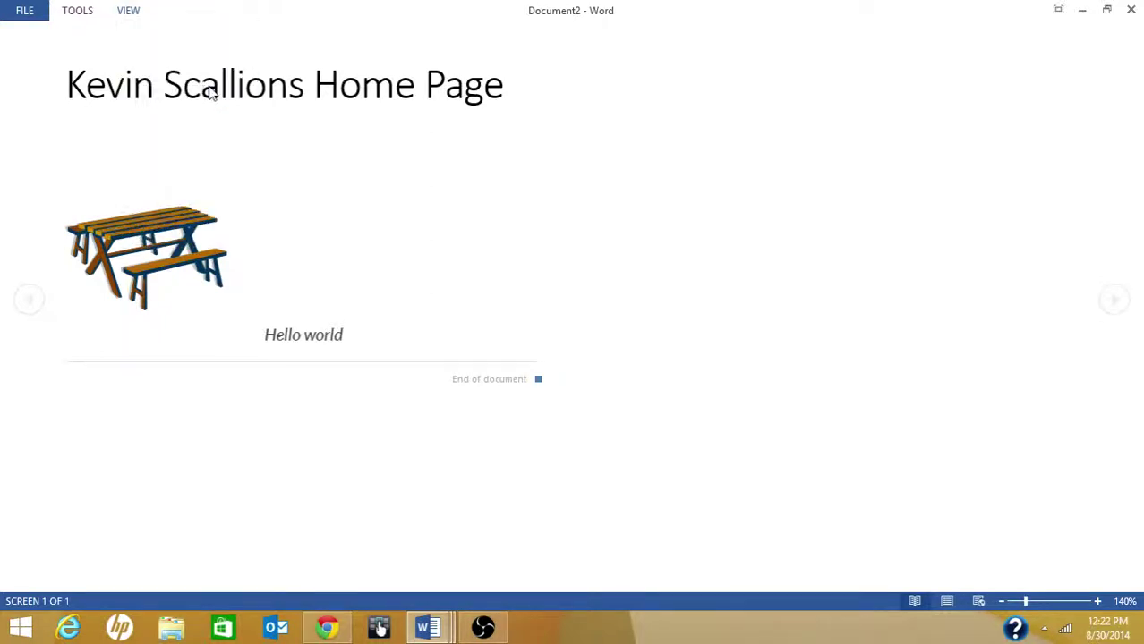
click(126, 10)
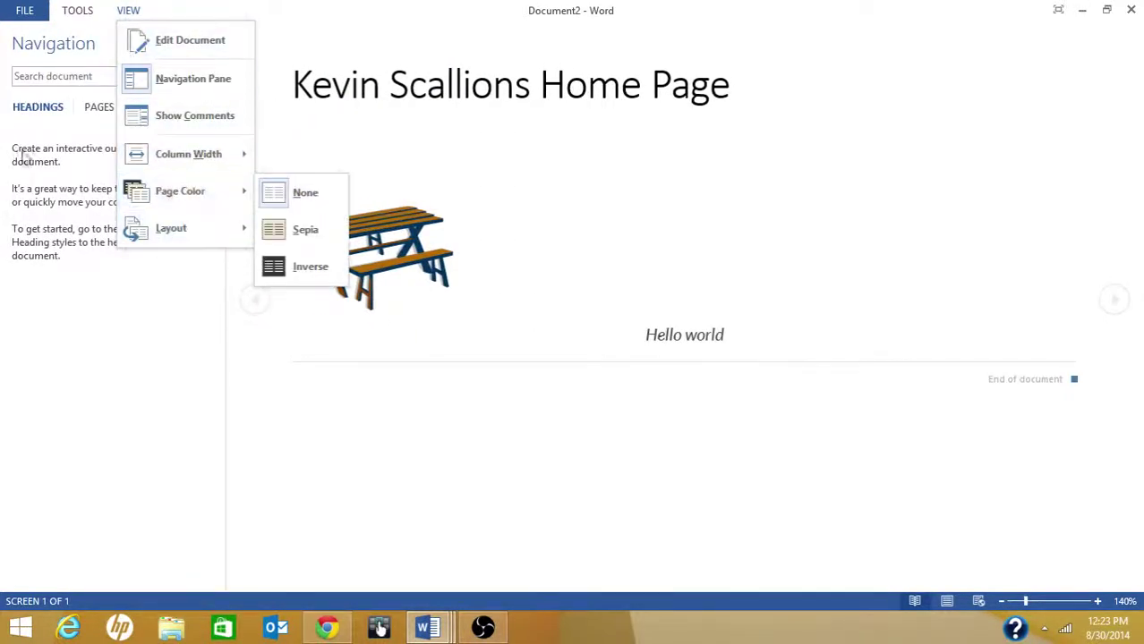
click(24, 9)
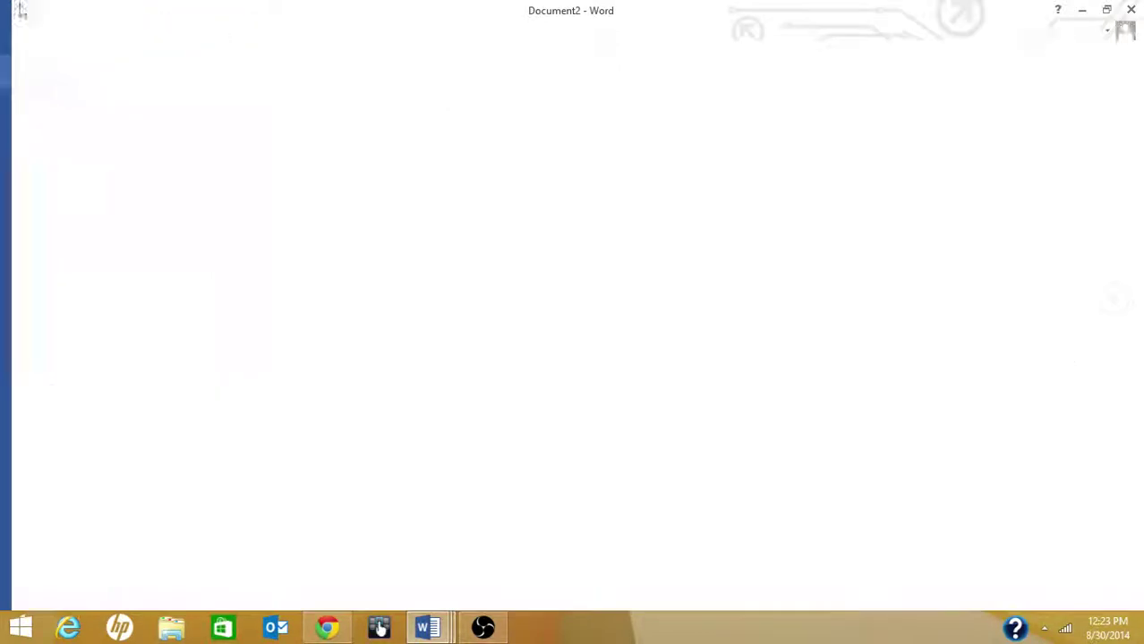
click(36, 32)
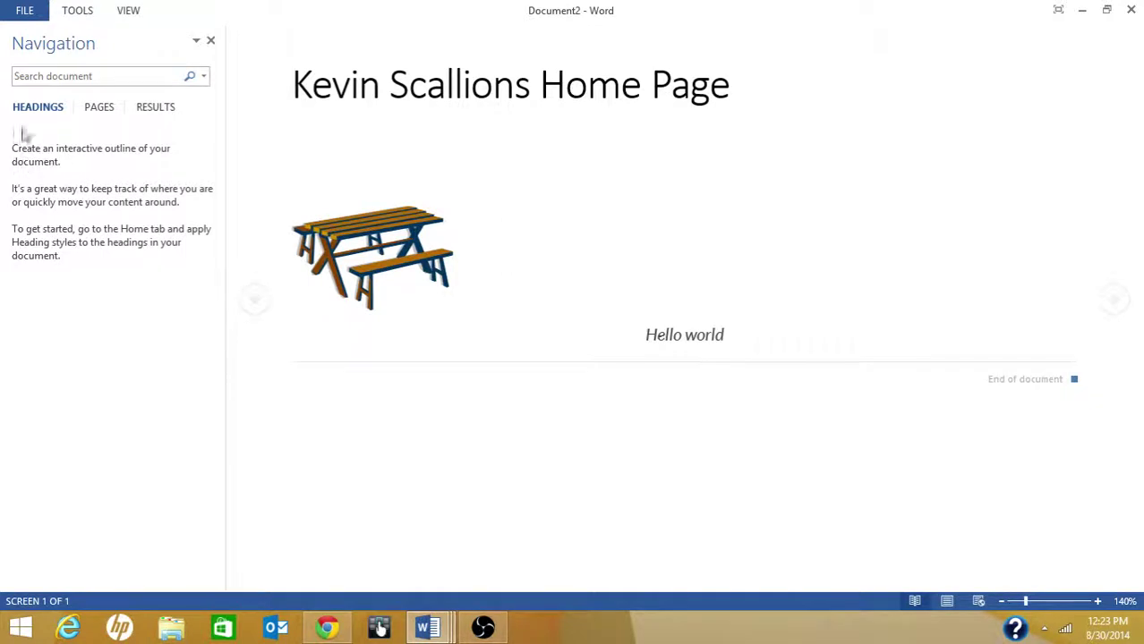
click(134, 16)
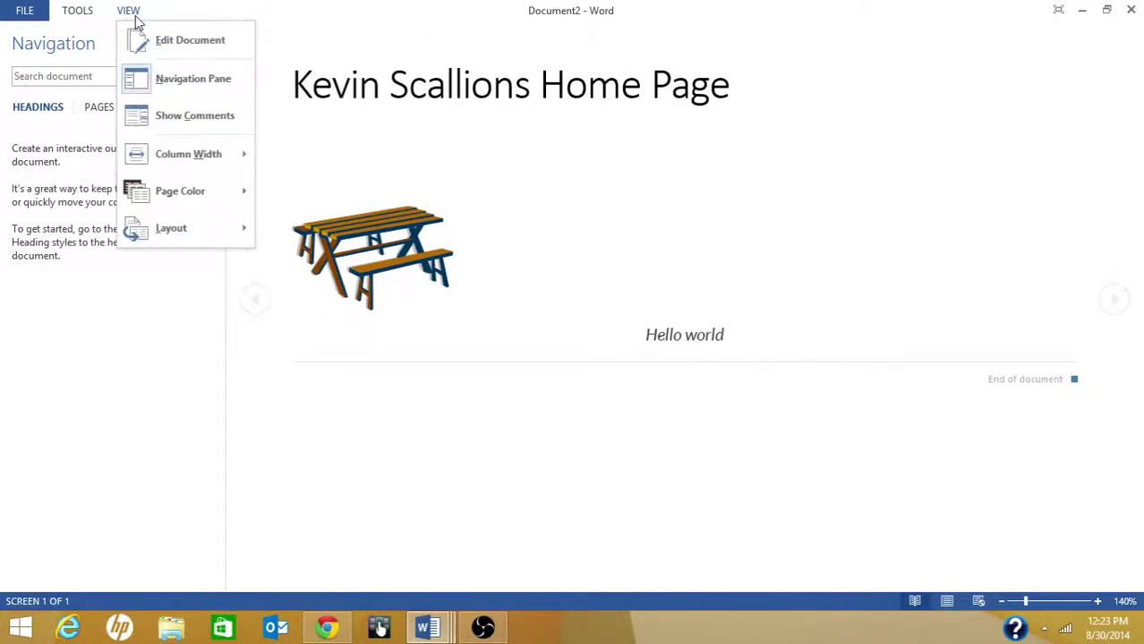
Step: Choose Edit Document to leave Read Mode for Print Layout editing
click(191, 45)
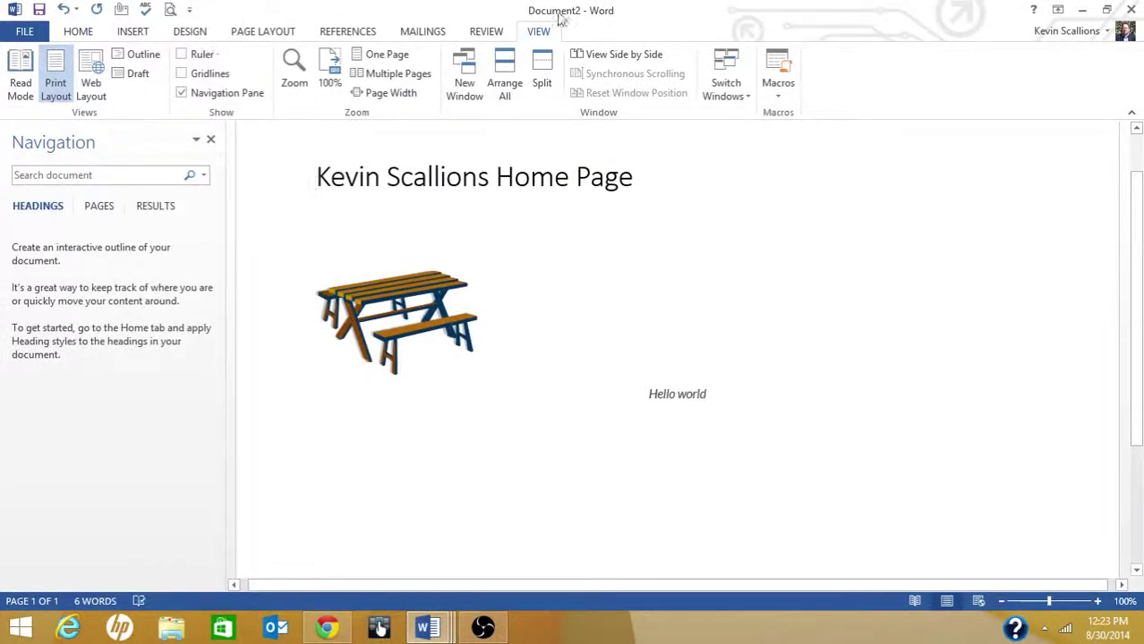